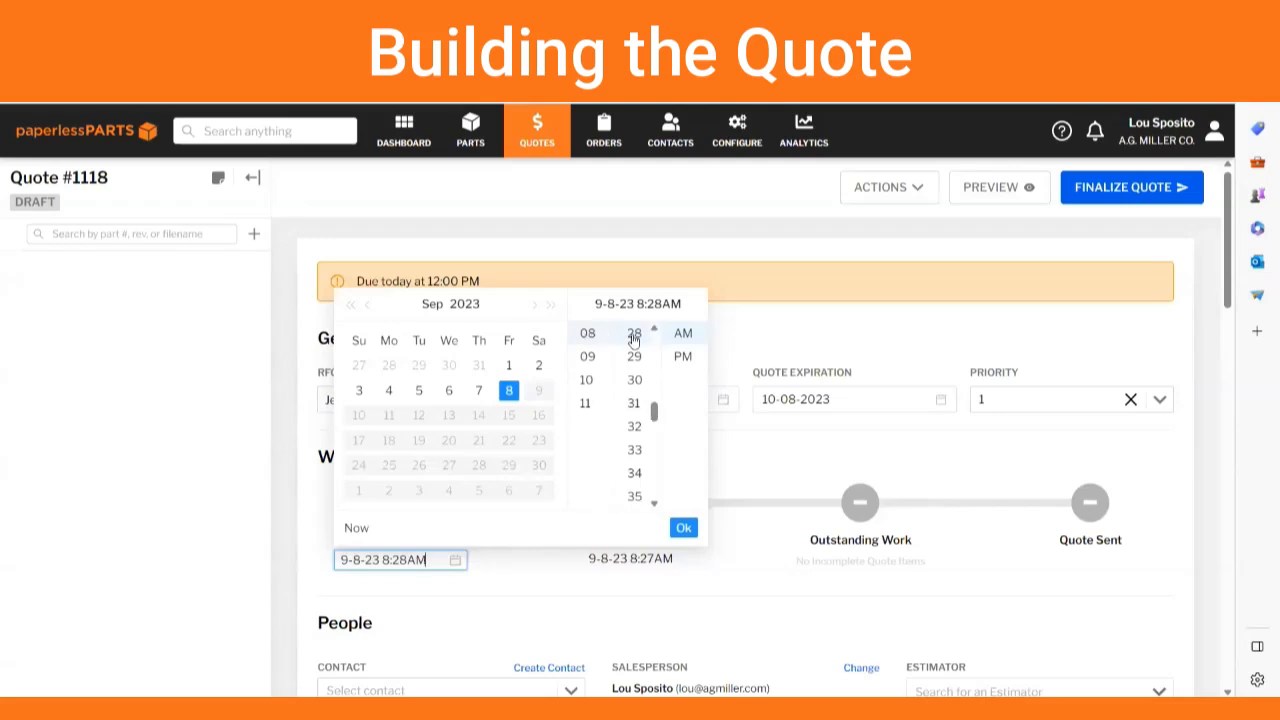
Confirm 9-8-23 8:28AM as the RFQ Received time and assign the customer's contact to the quote.
click(684, 529)
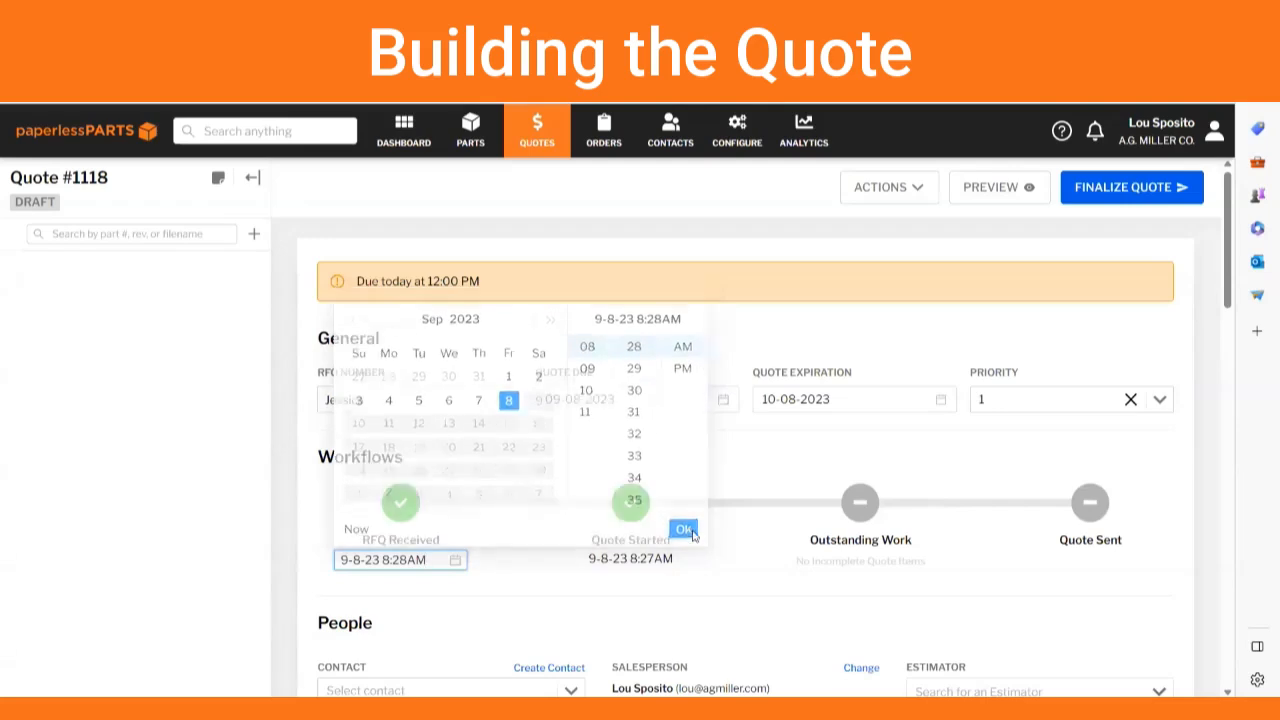
scroll(820, 537, down, 1)
scroll(820, 537, down, 3)
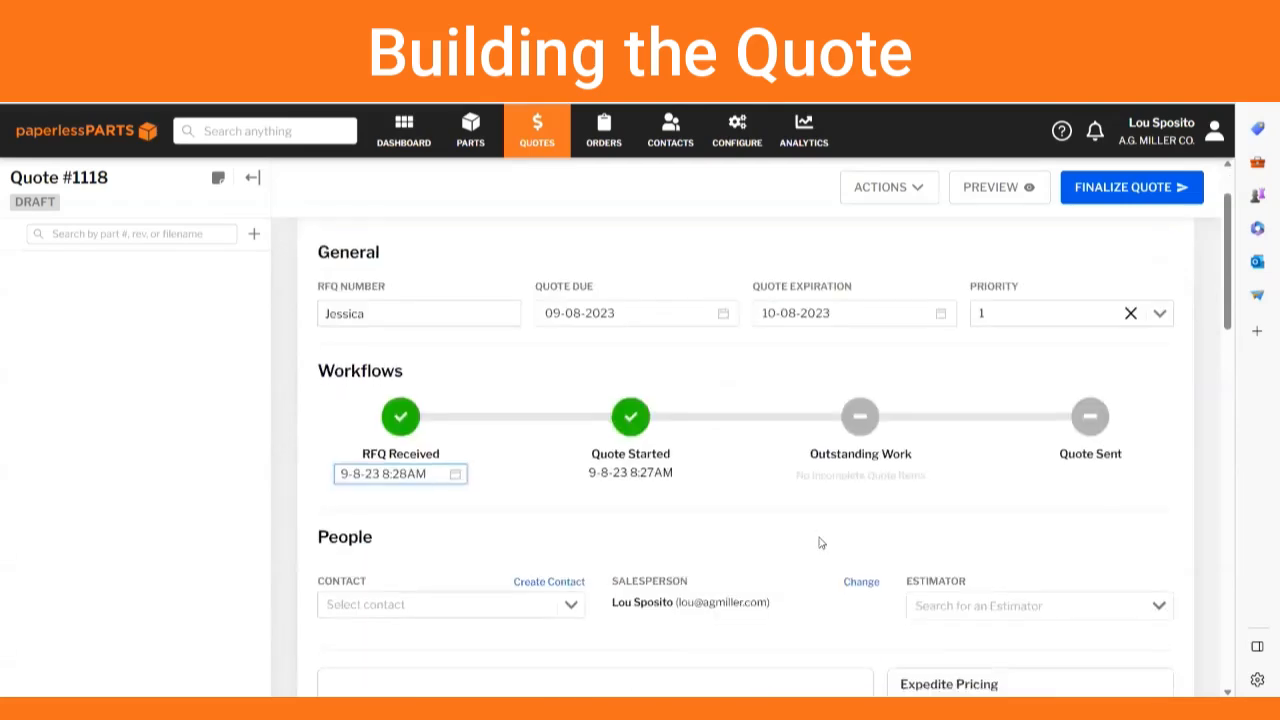
click(570, 369)
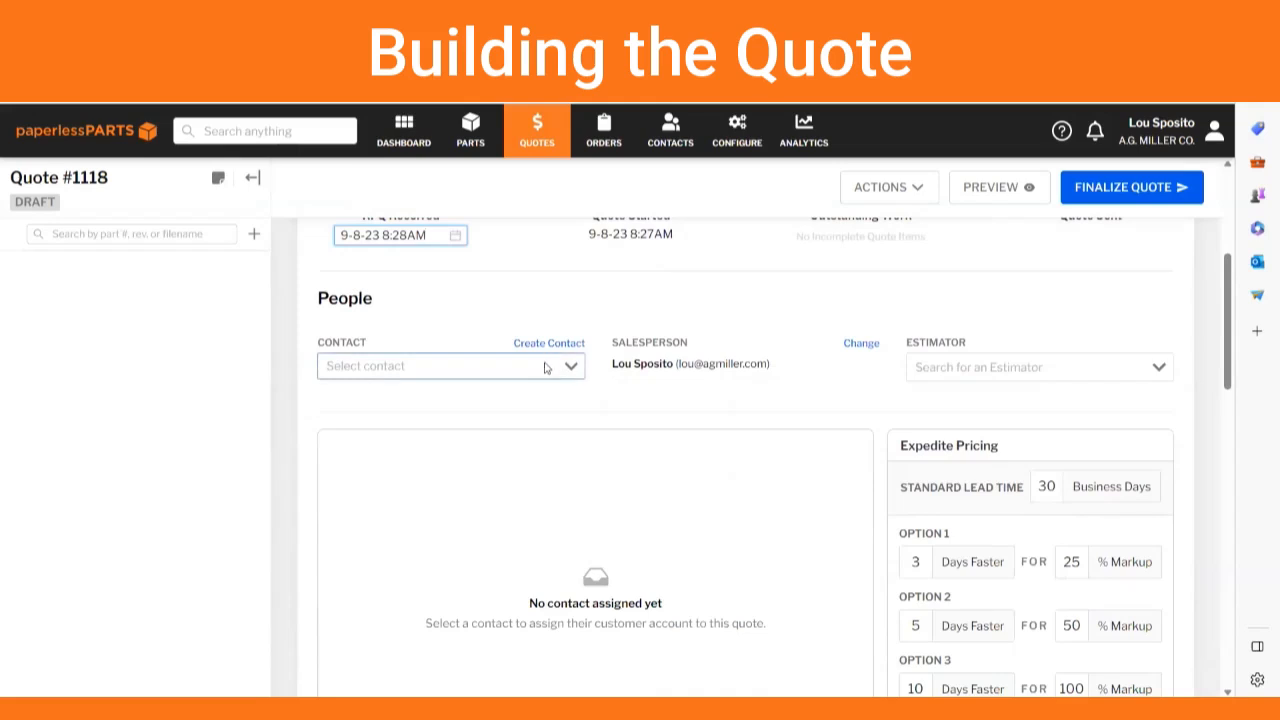
text(emma)
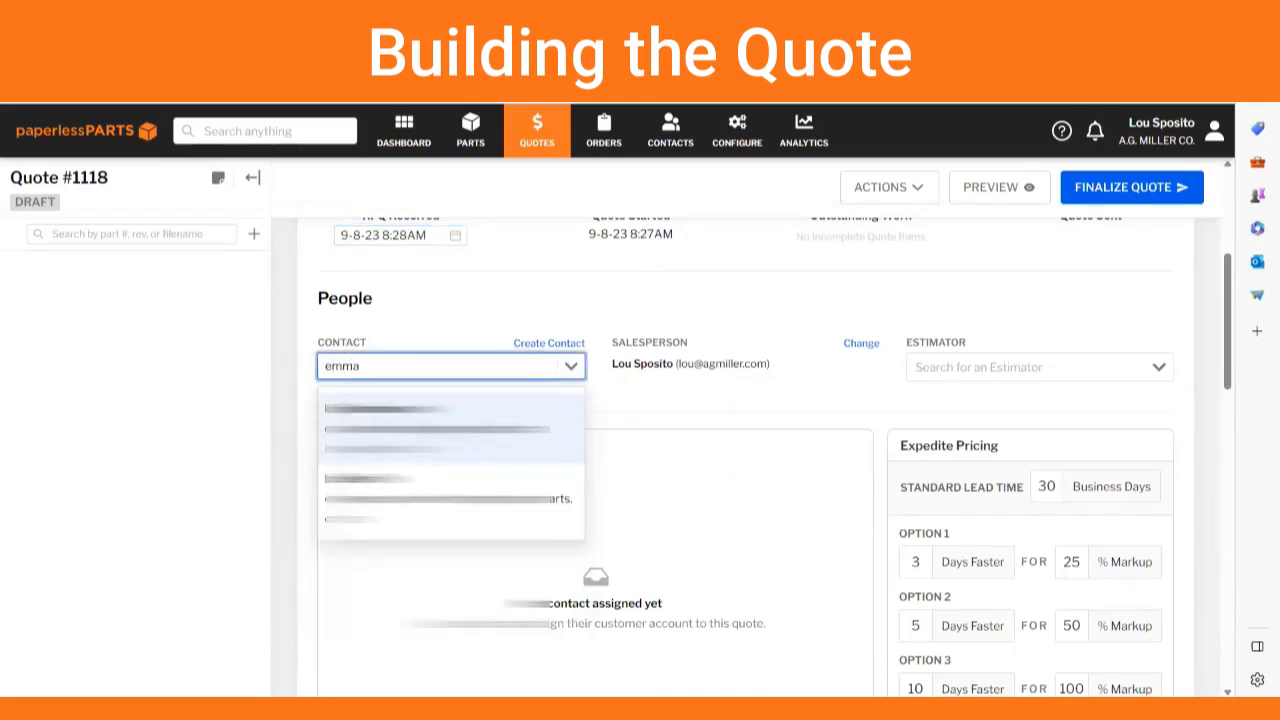
click(443, 431)
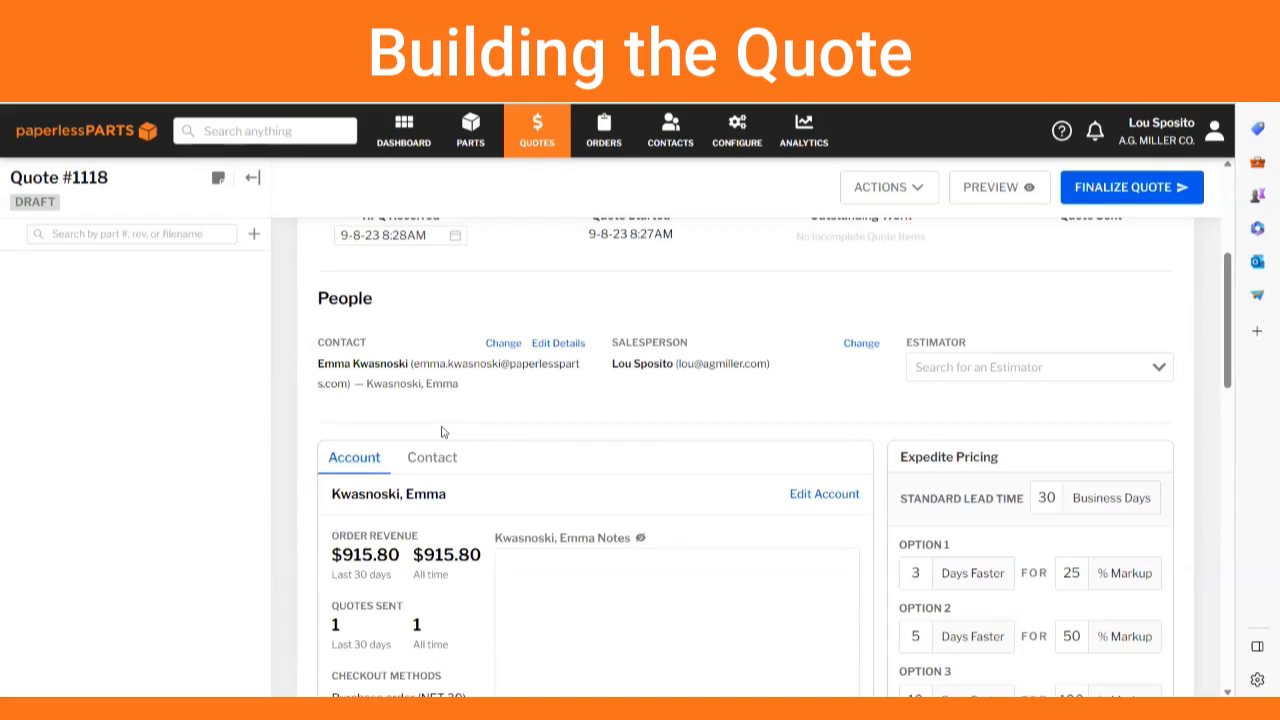
Upload SheetMetal_ThreeBend.STEP as a new line item with the Fiber Laser process and A36 HR P&O (63506) carbon steel material.
scroll(443, 431, down, 1)
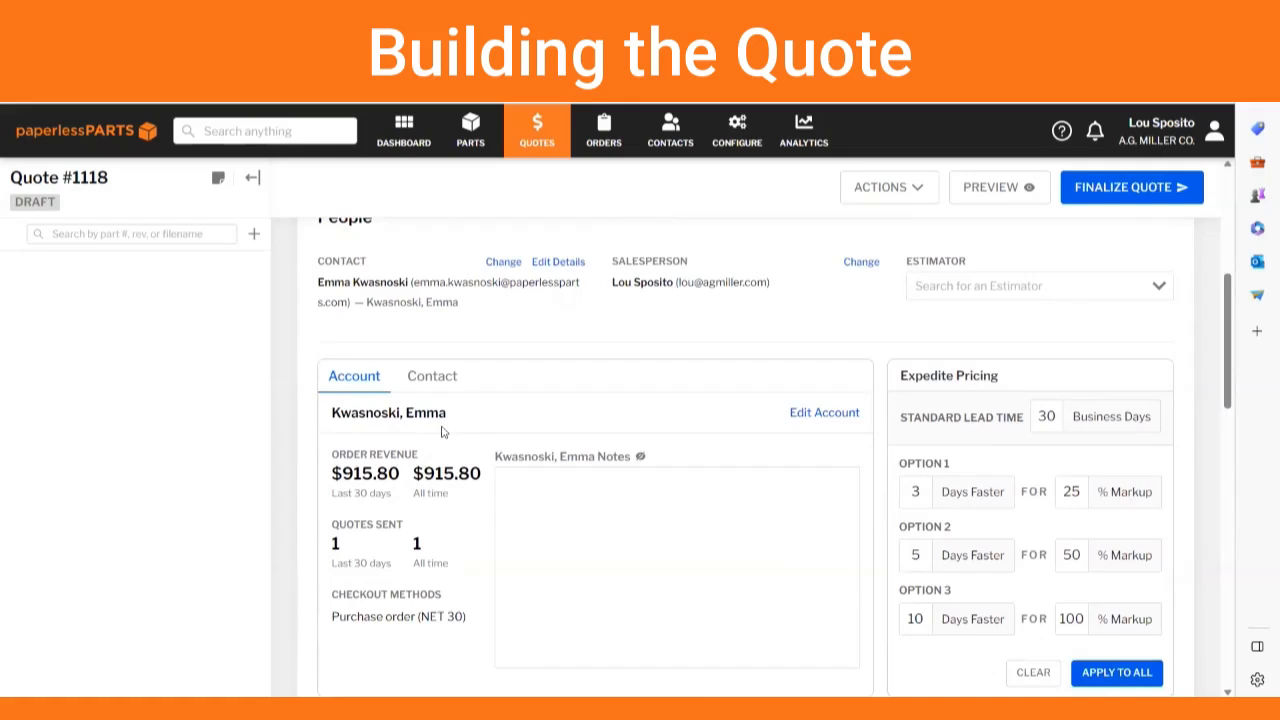
scroll(443, 431, down, 1)
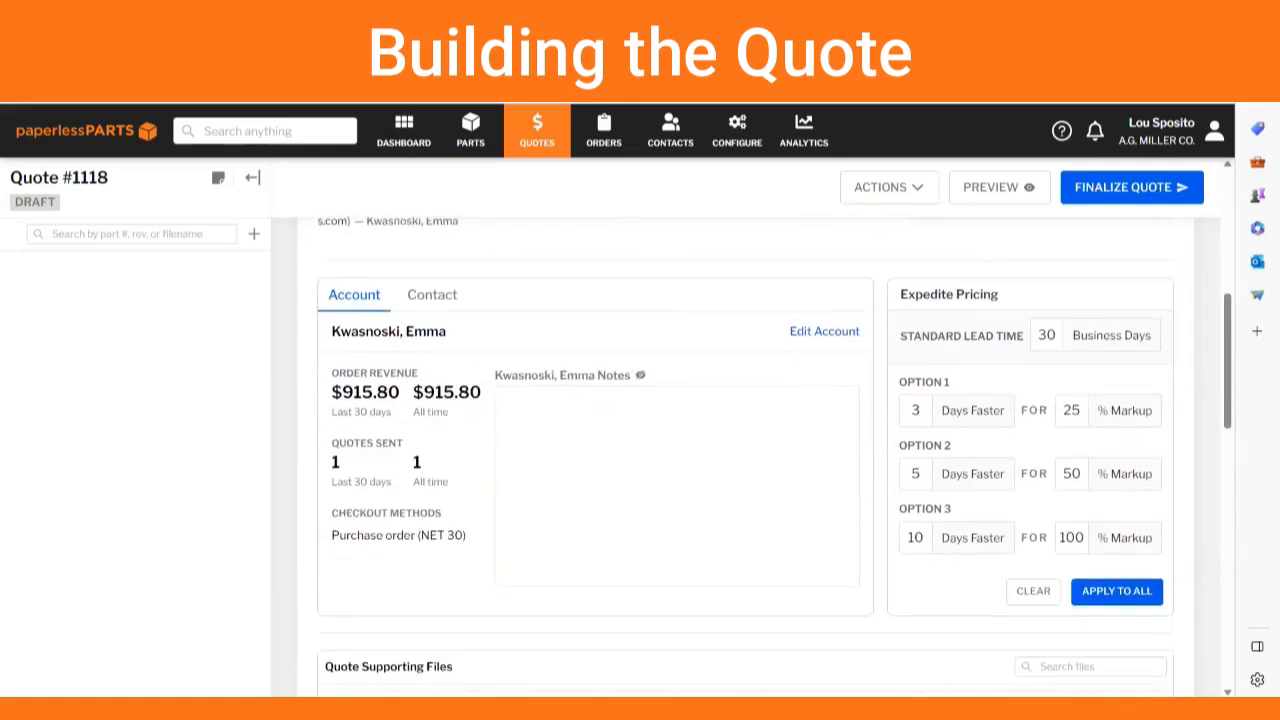
drag(1100, 565, 141, 295)
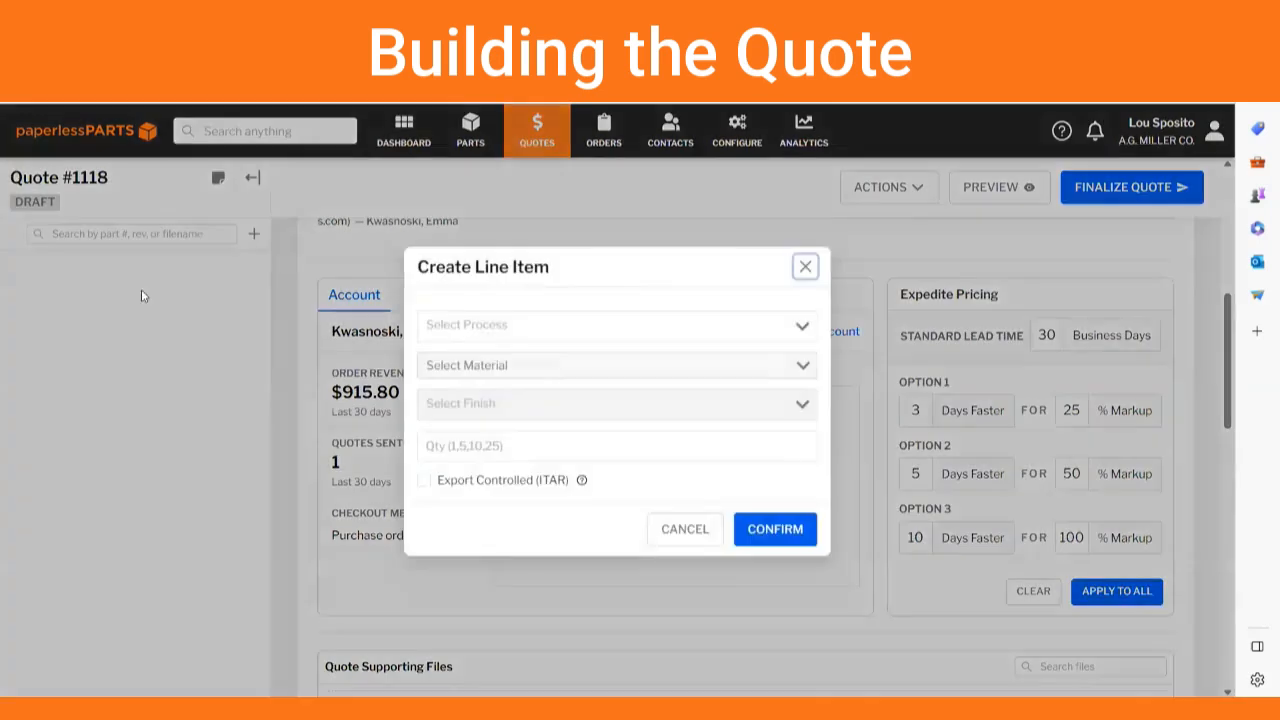
click(806, 330)
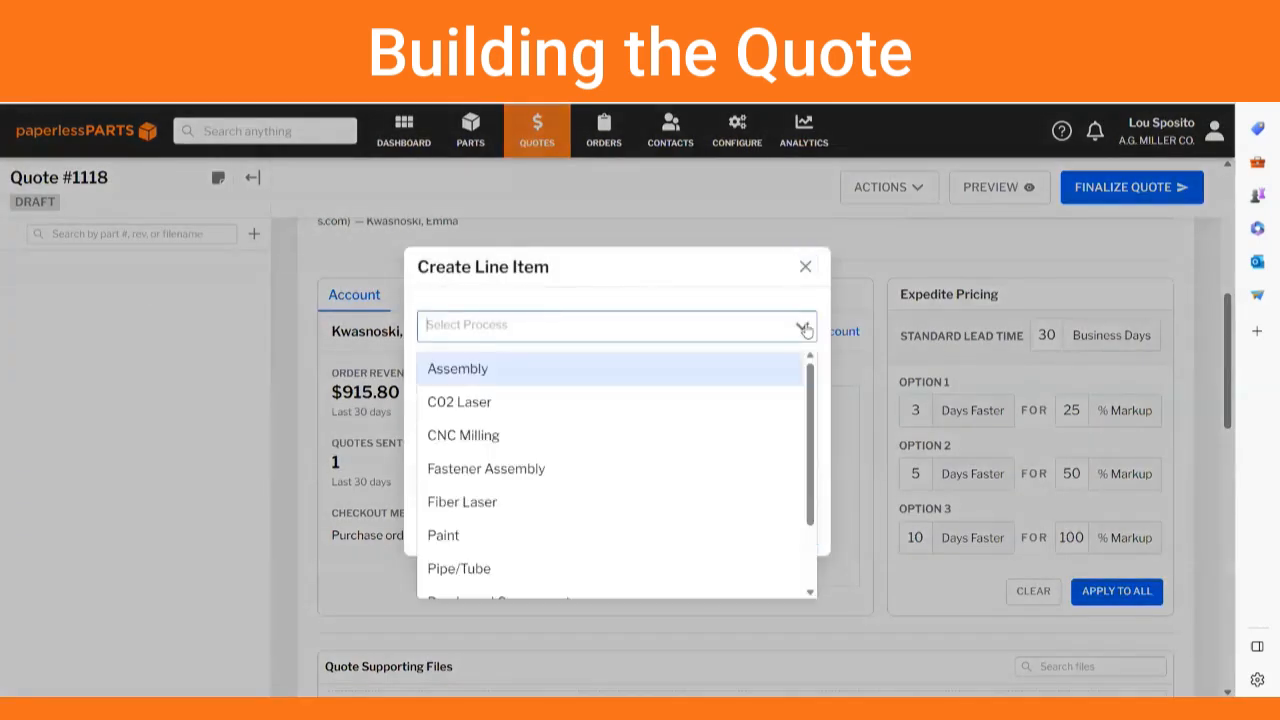
click(514, 502)
click(808, 366)
click(452, 401)
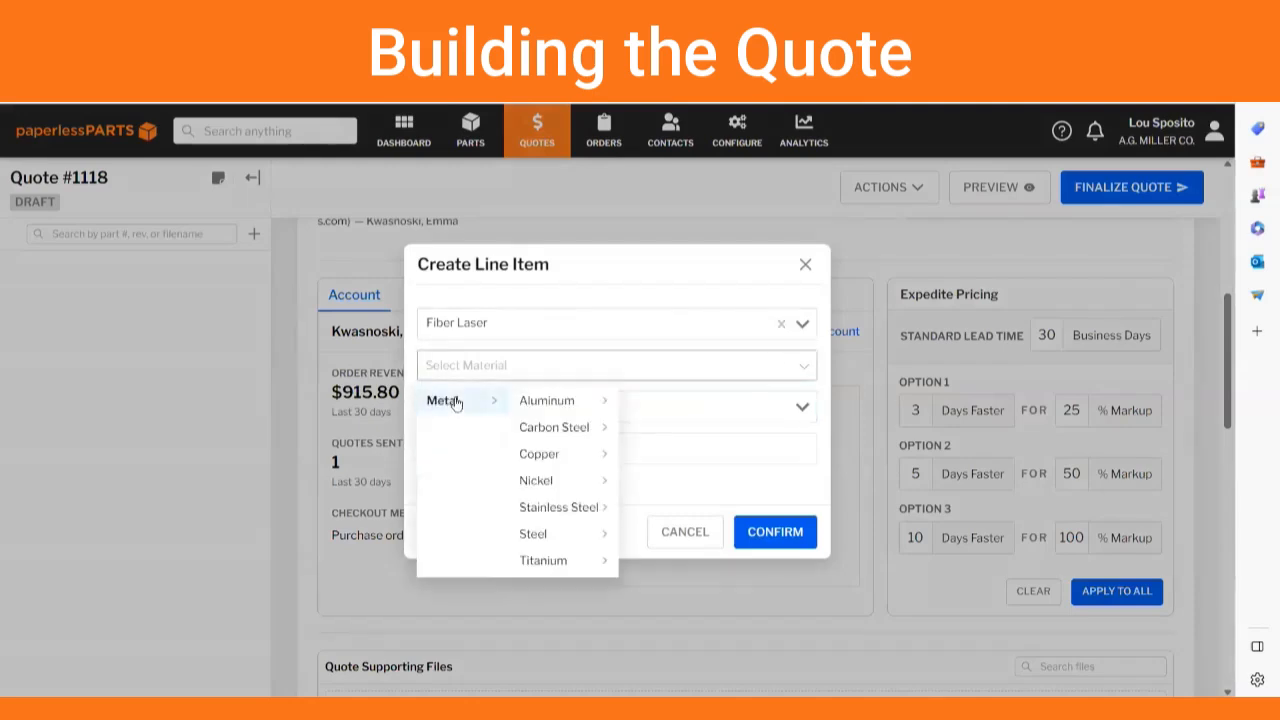
click(549, 430)
click(644, 428)
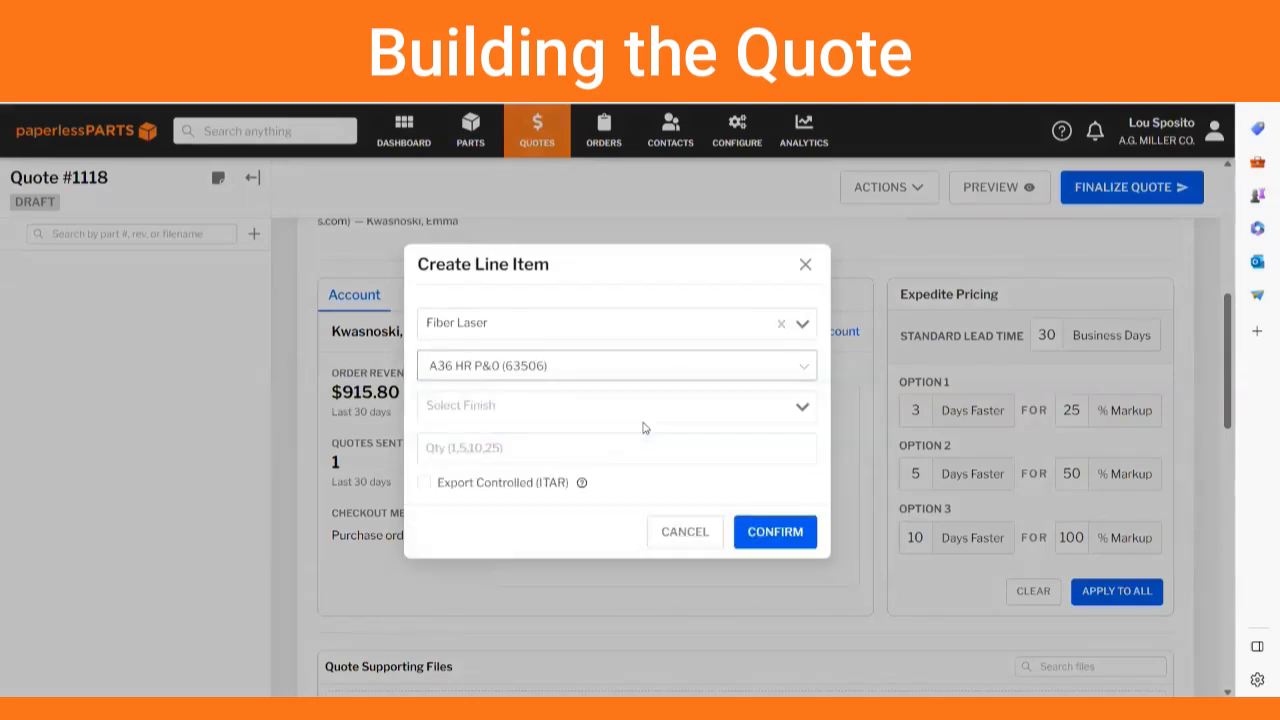
Choose the PAINT POWDERCOAT finish, set the quantity to 10 and create the line item.
click(802, 408)
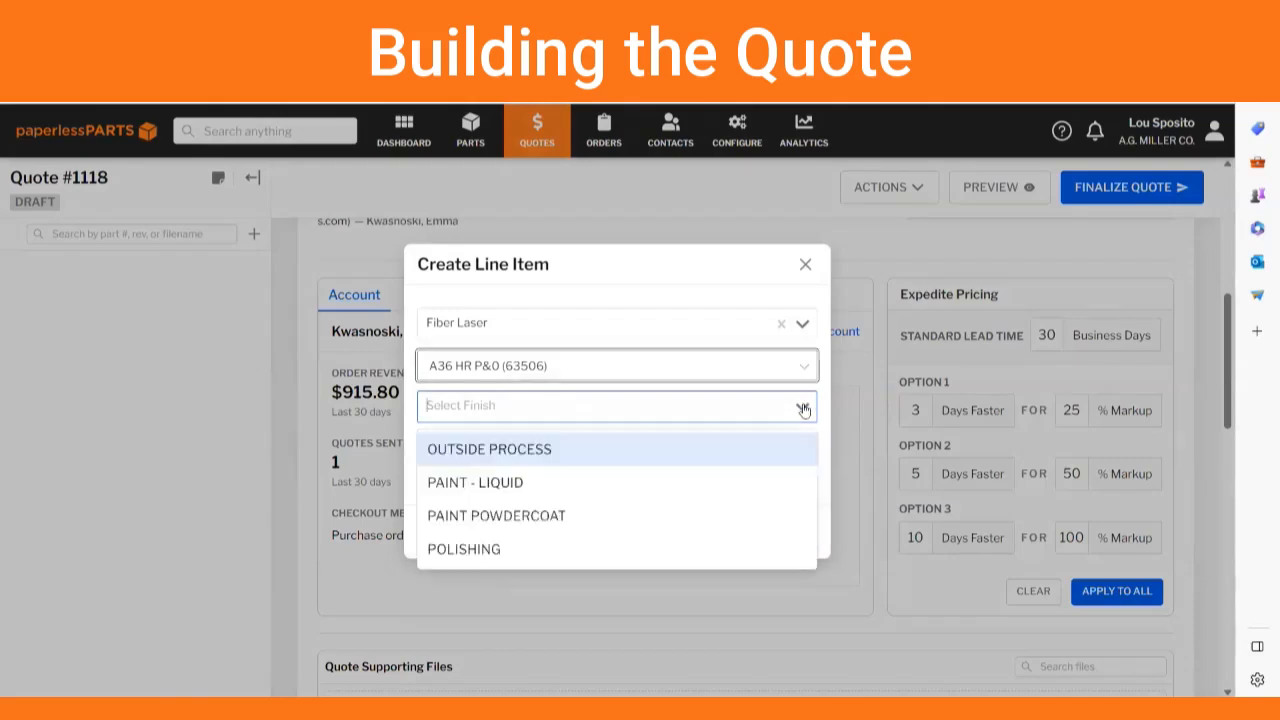
click(530, 516)
click(600, 450)
text(10)
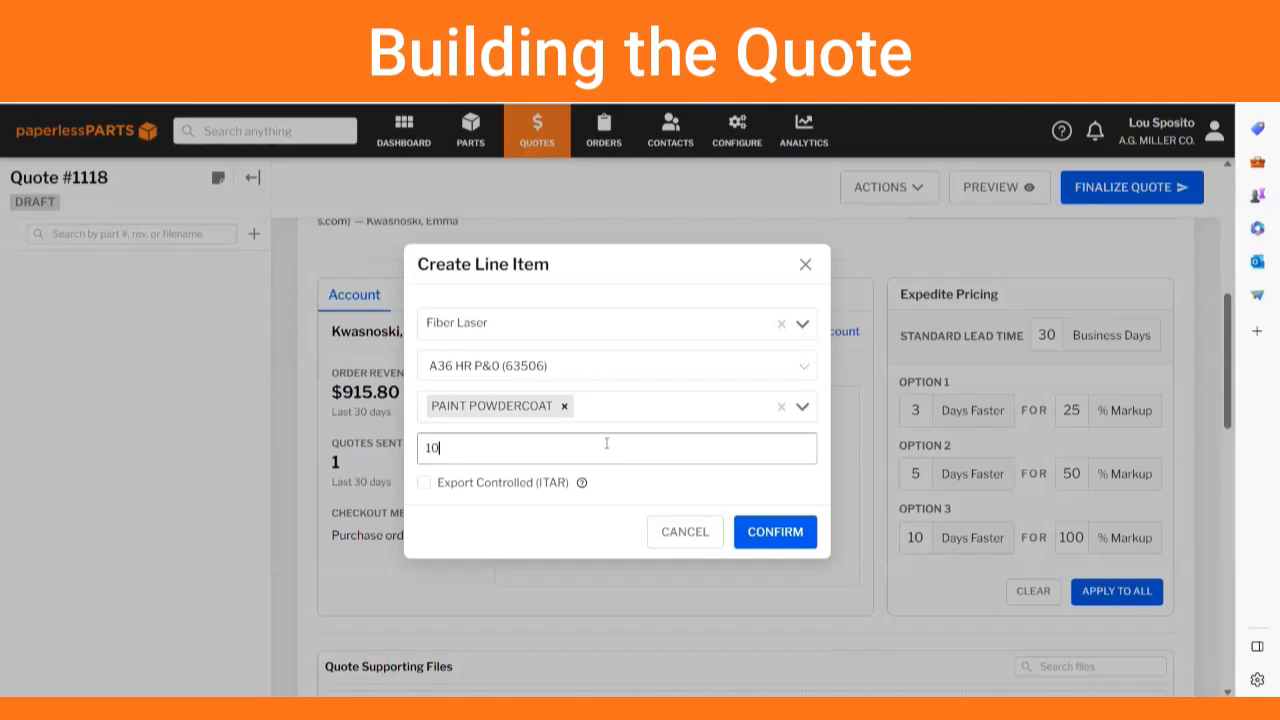
click(767, 531)
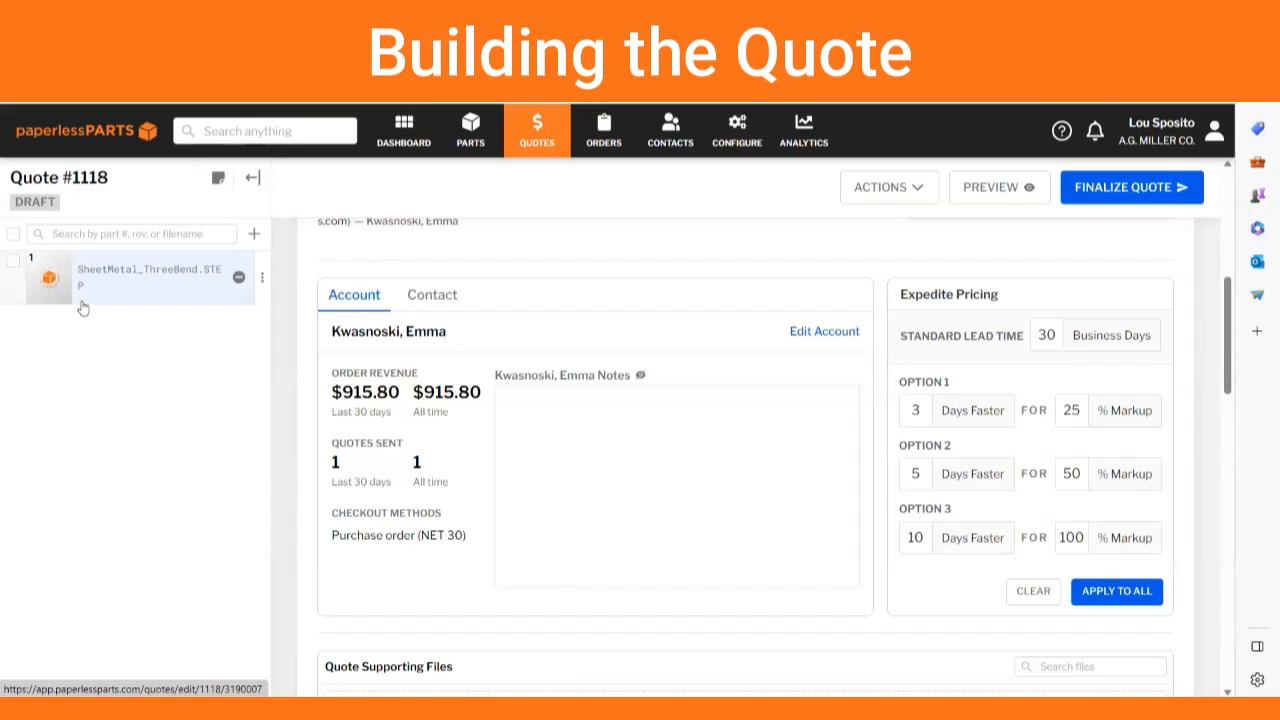
Upload SheetMetal_ThreeBend.pdf to the quote's supporting files without marking it as containing ITAR.
scroll(83, 307, down, 3)
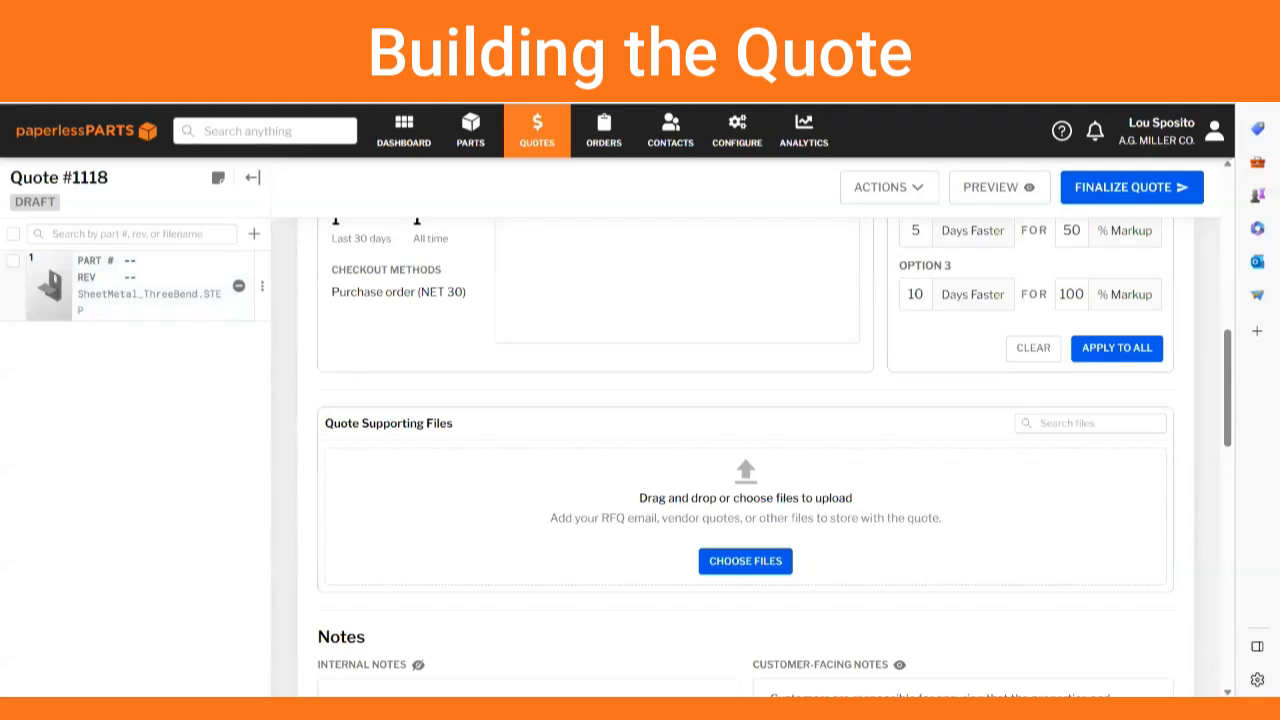
drag(0, 357, 772, 508)
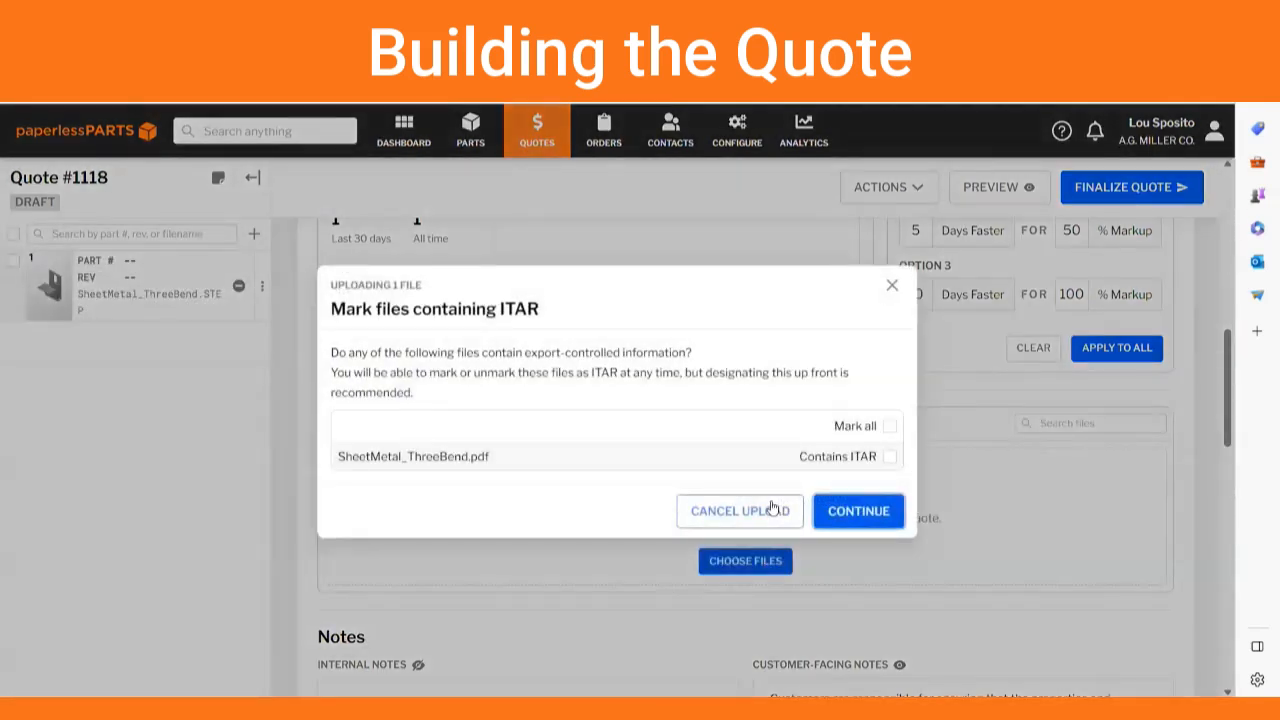
click(853, 512)
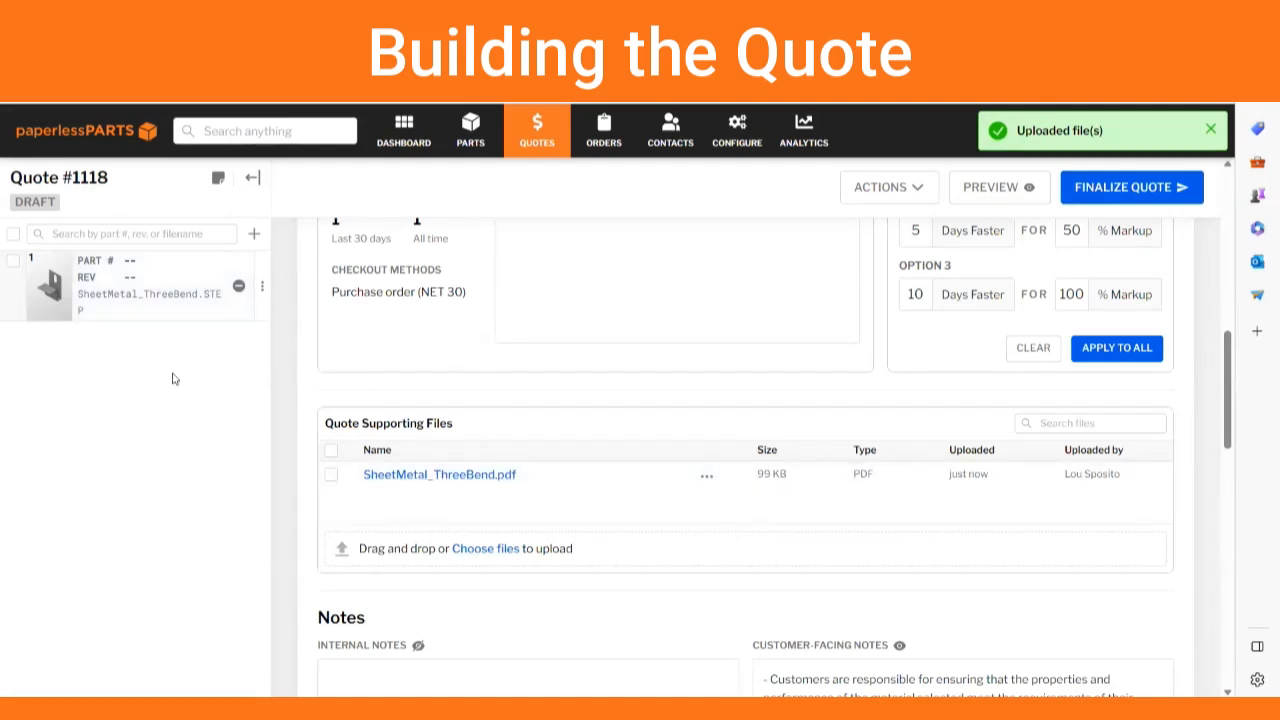
Open the expanded details of the SheetMetal_ThreeBend.STEP line item.
scroll(172, 379, down, 3)
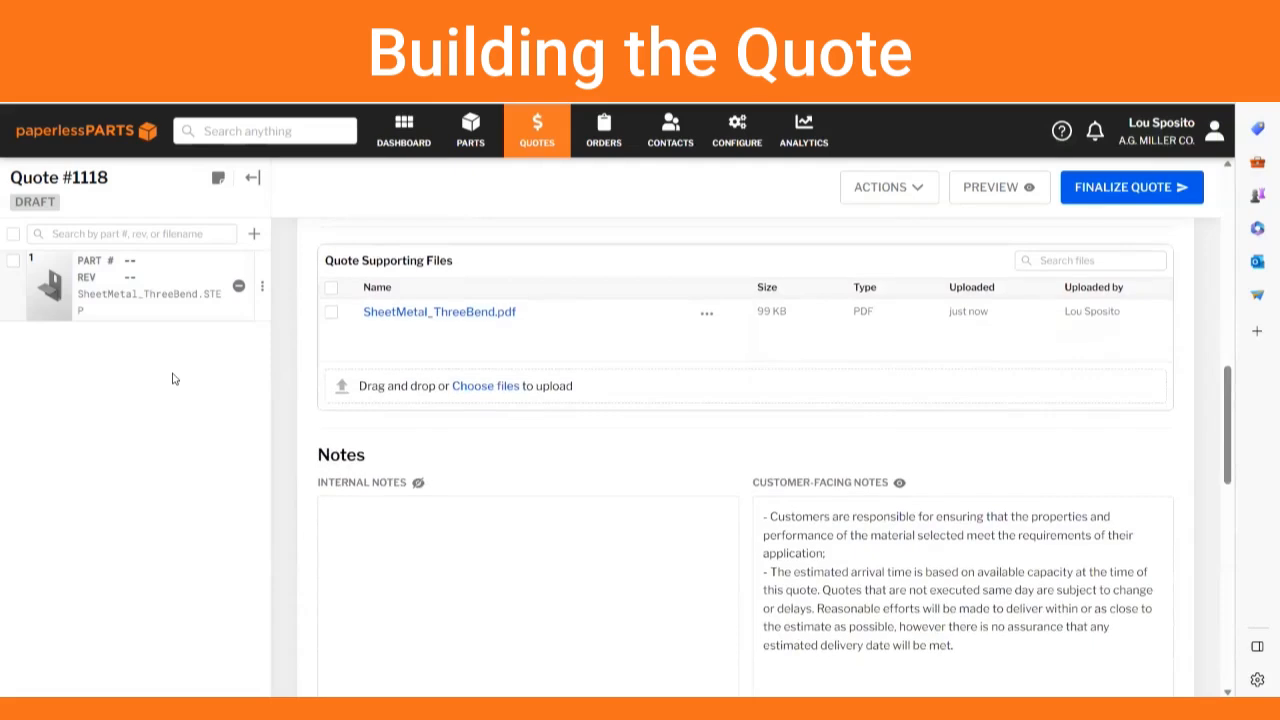
scroll(172, 379, down, 5)
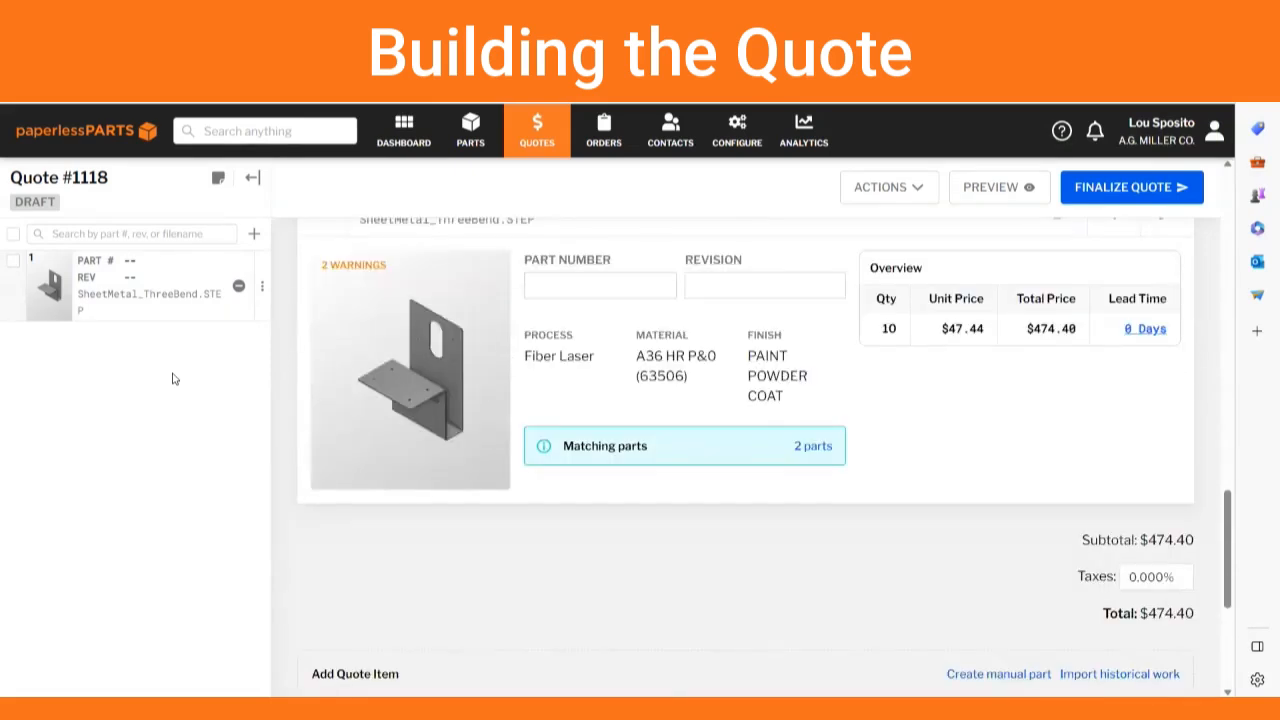
scroll(172, 379, up, 1)
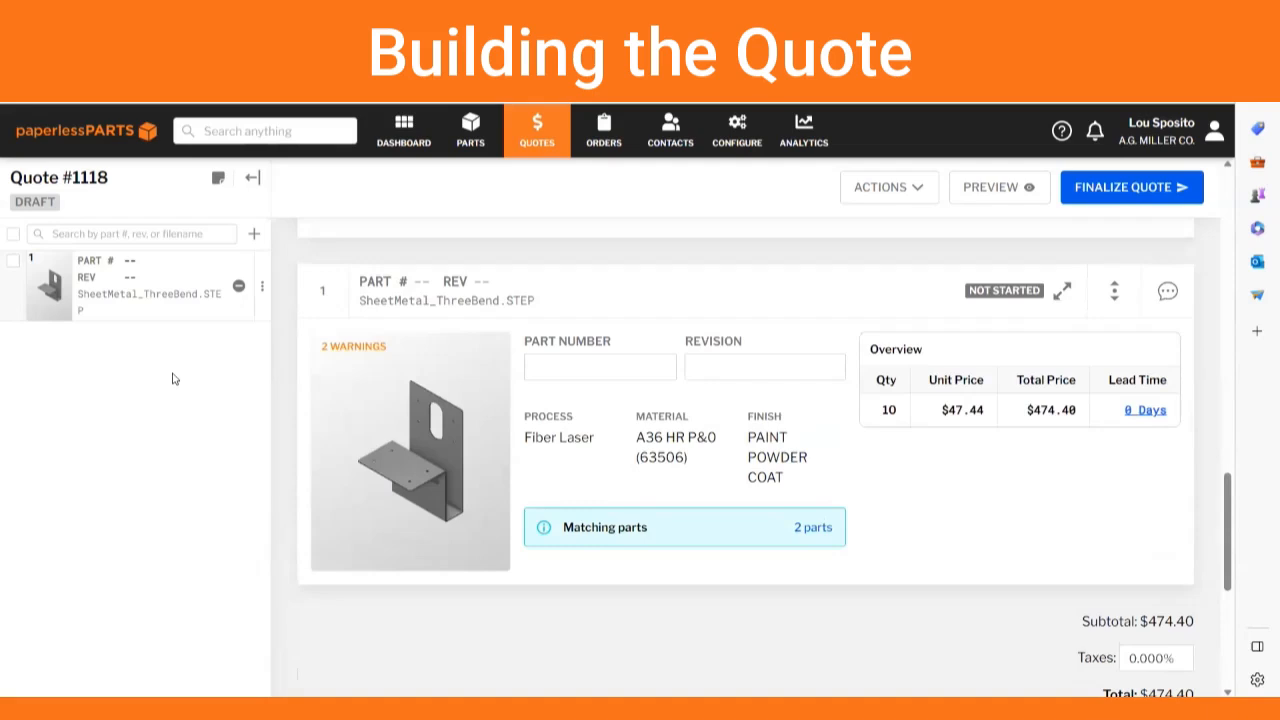
click(553, 360)
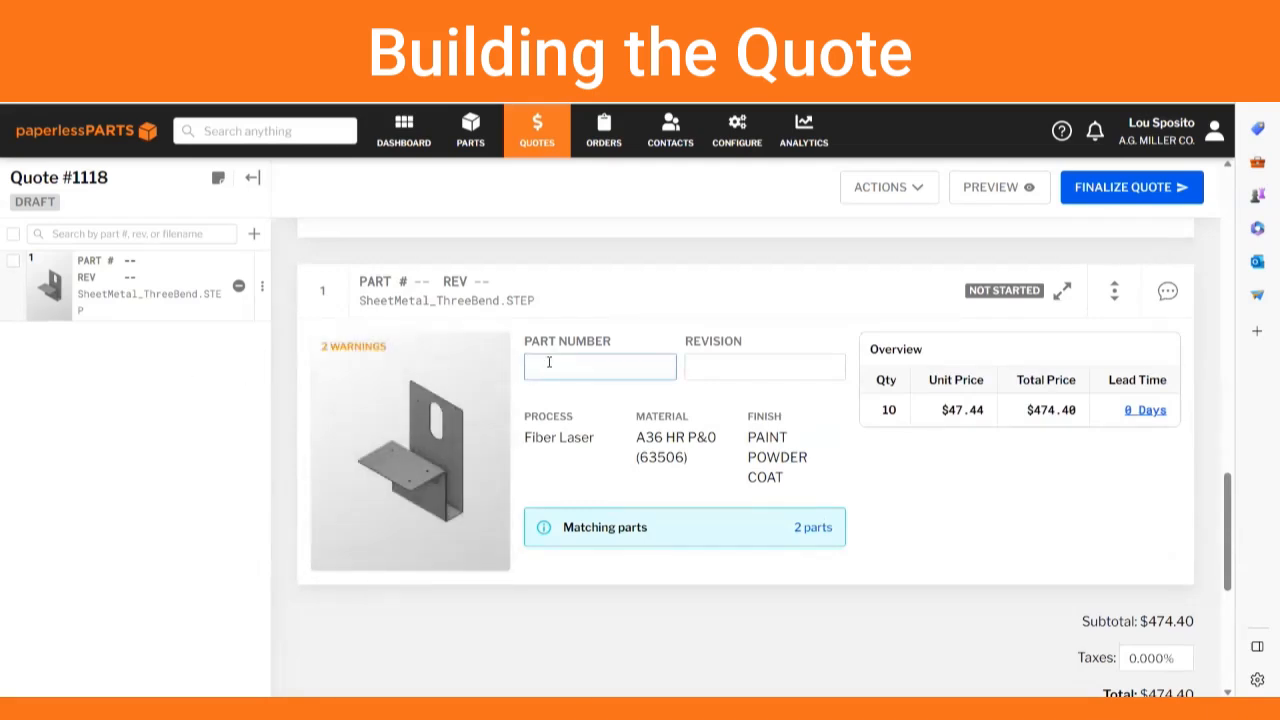
scroll(549, 364, down, 3)
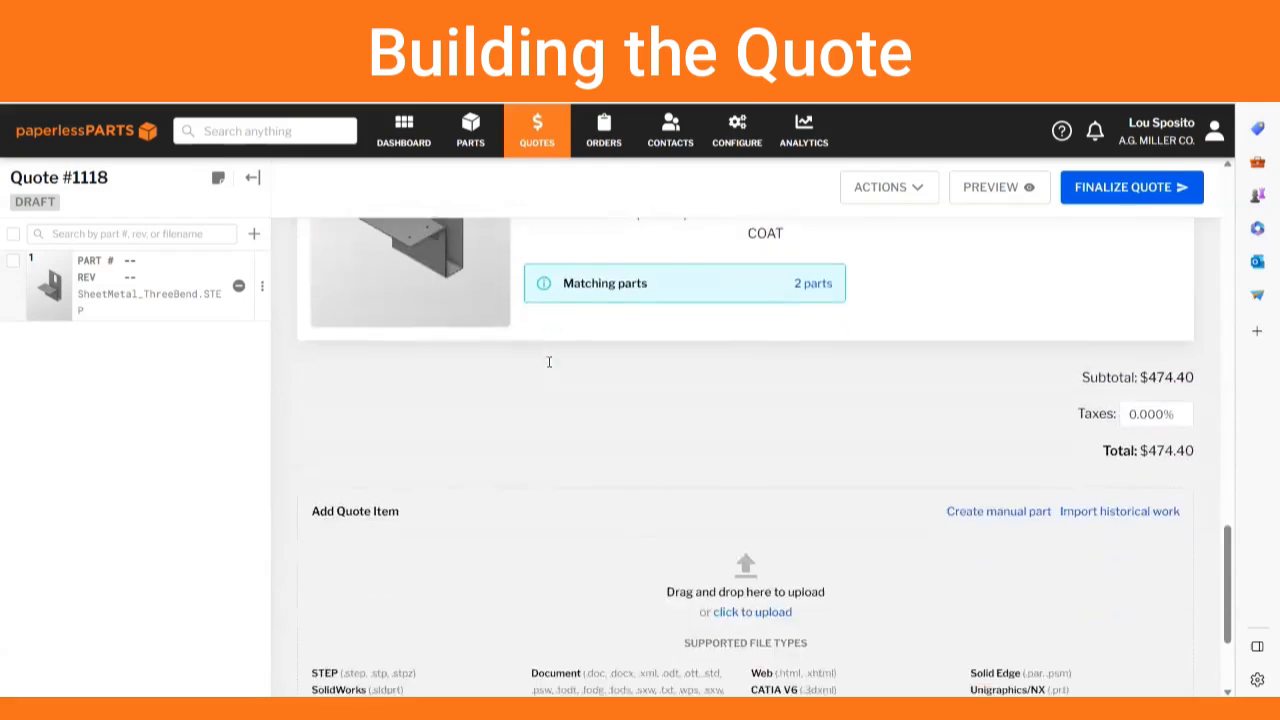
scroll(549, 367, down, 1)
scroll(549, 367, up, 6)
click(1065, 437)
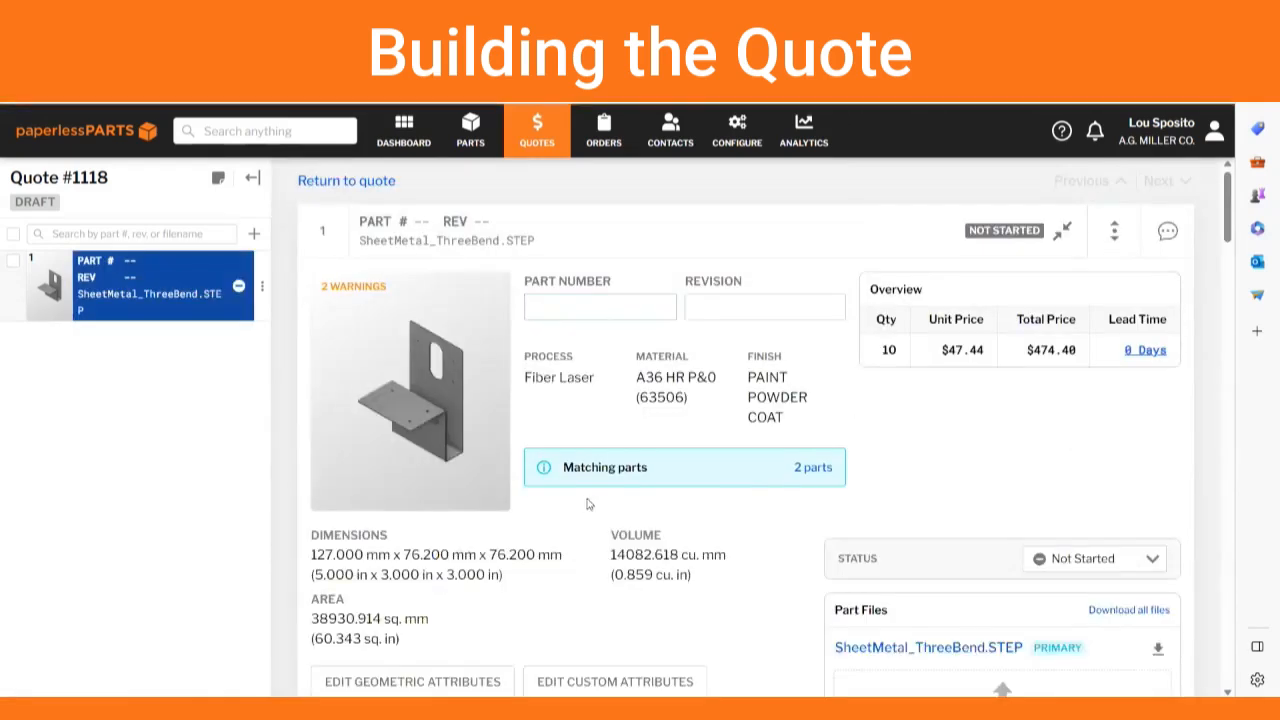
Copy SheetMetal_ThreeBend from the part name, without its file extension, into the line item's part number.
scroll(588, 548, down, 2)
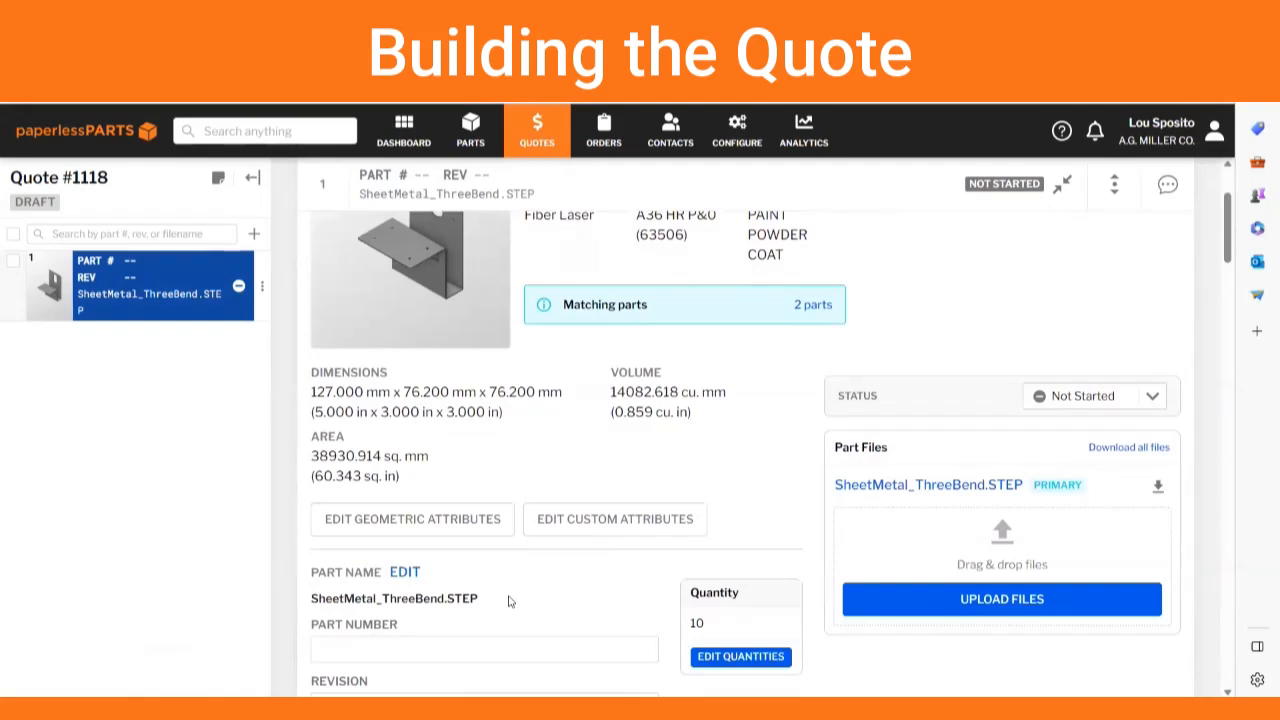
drag(311, 598, 444, 600)
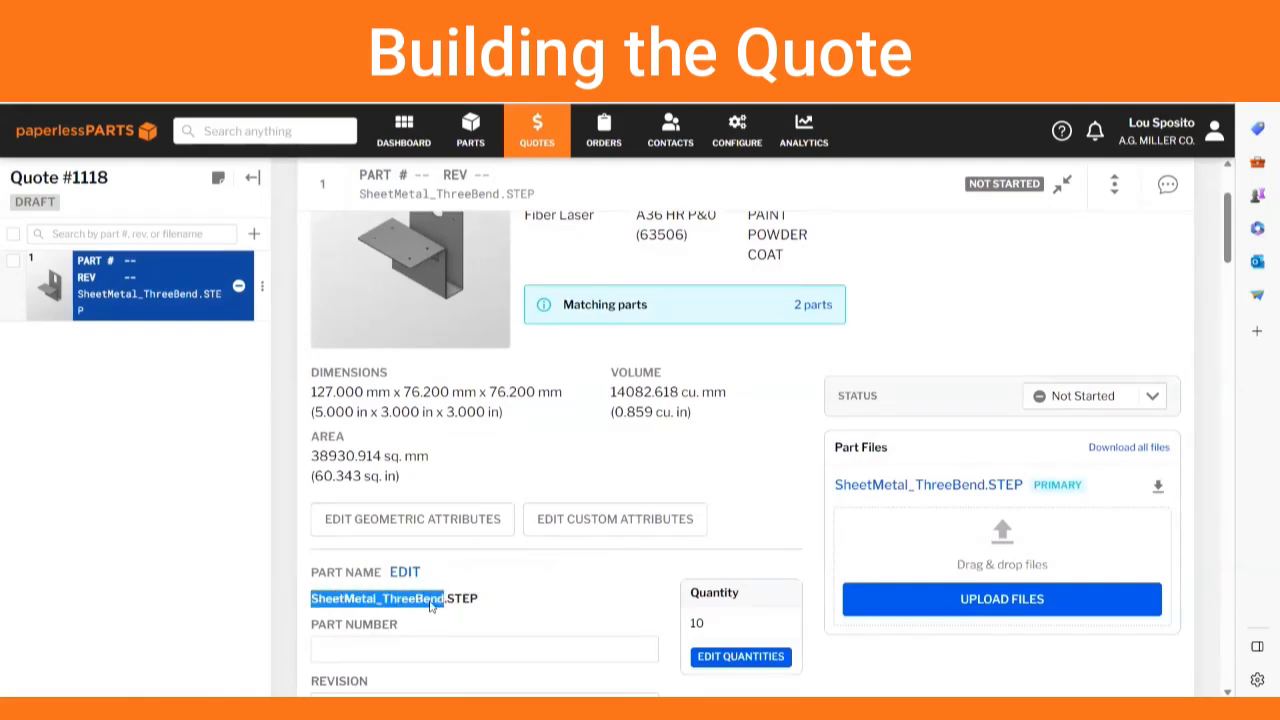
right_click(432, 599)
click(508, 280)
scroll(535, 462, up, 3)
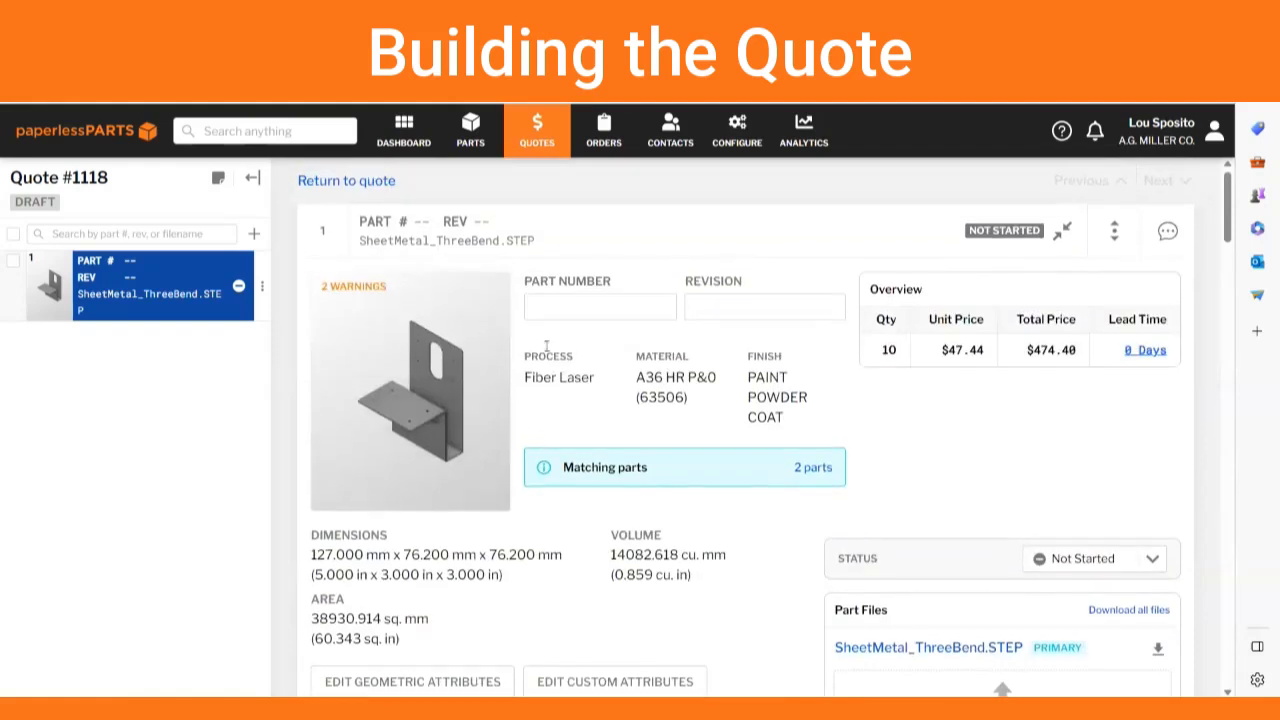
right_click(554, 296)
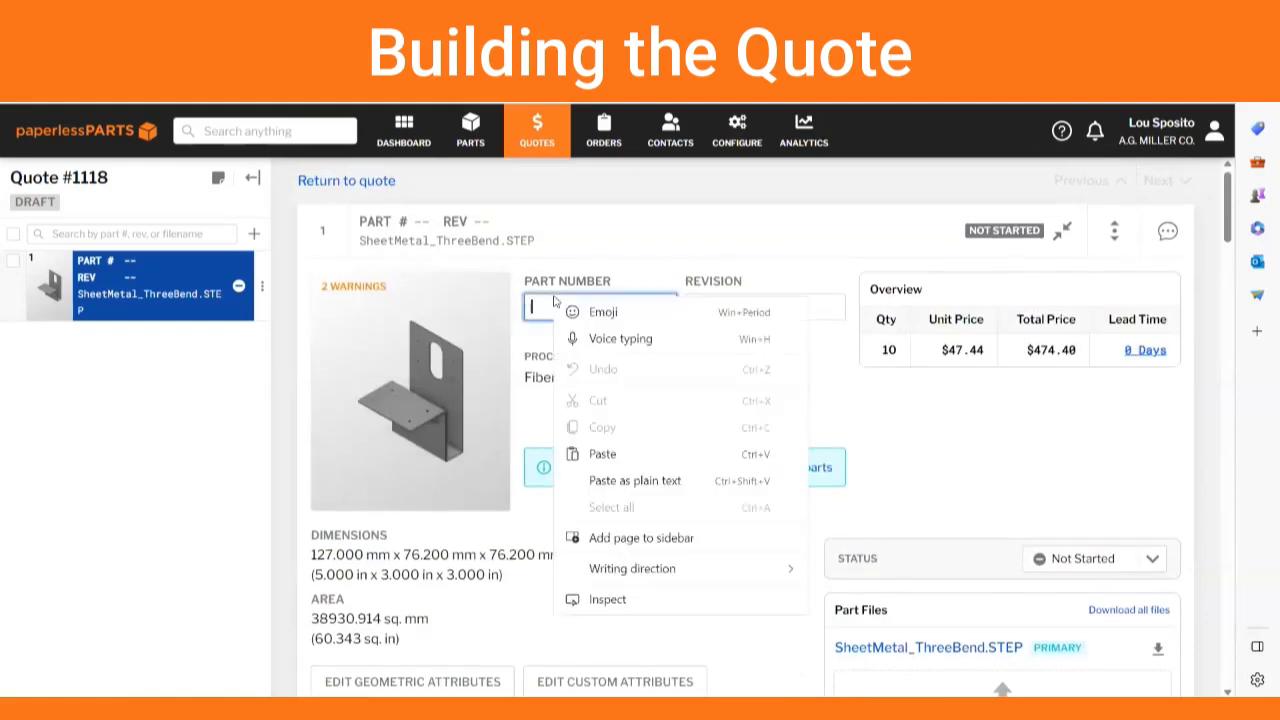
click(590, 458)
key(Tab)
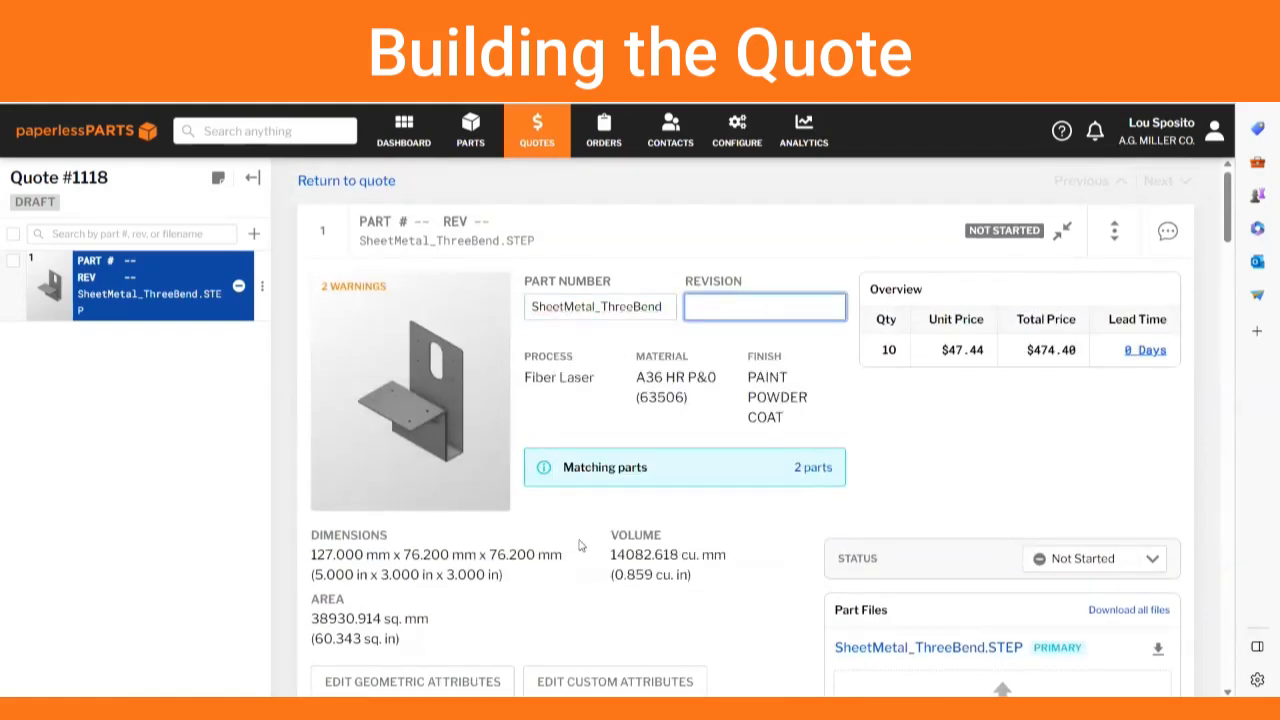
Set the SheetMetal_ThreeBend line item's status to In Progress.
scroll(578, 548, down, 2)
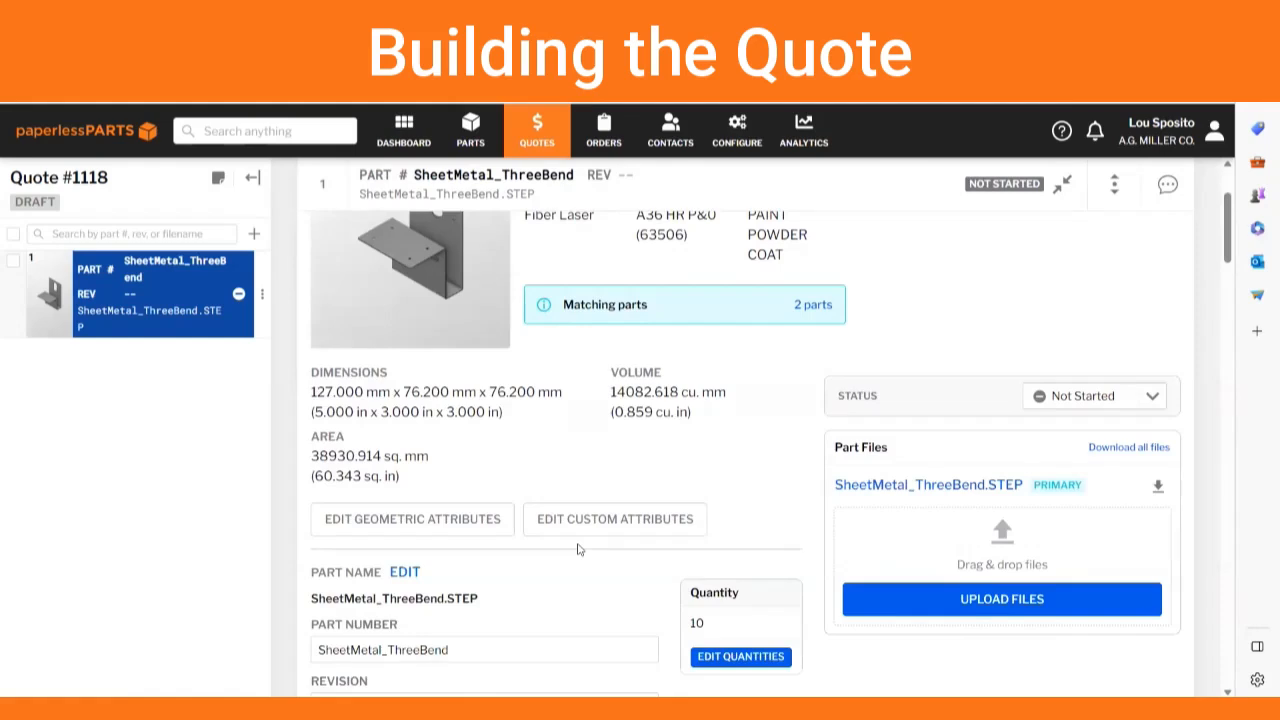
scroll(578, 548, up, 2)
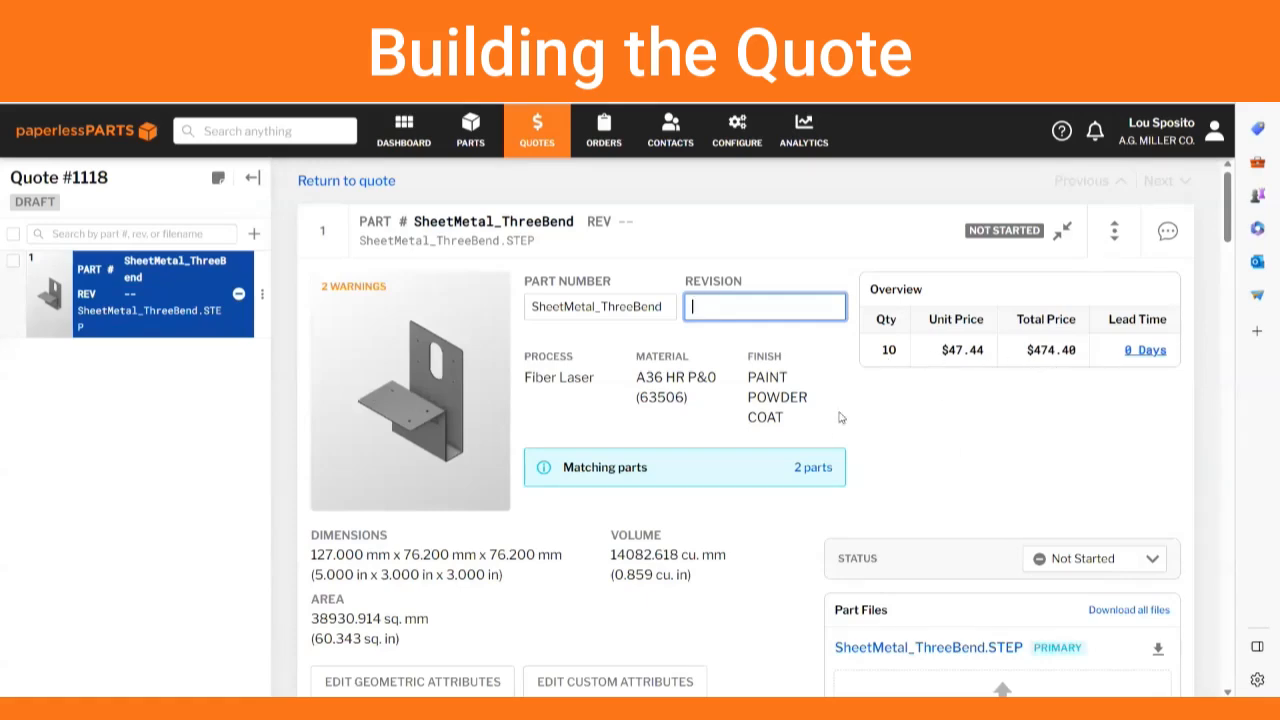
scroll(811, 467, down, 3)
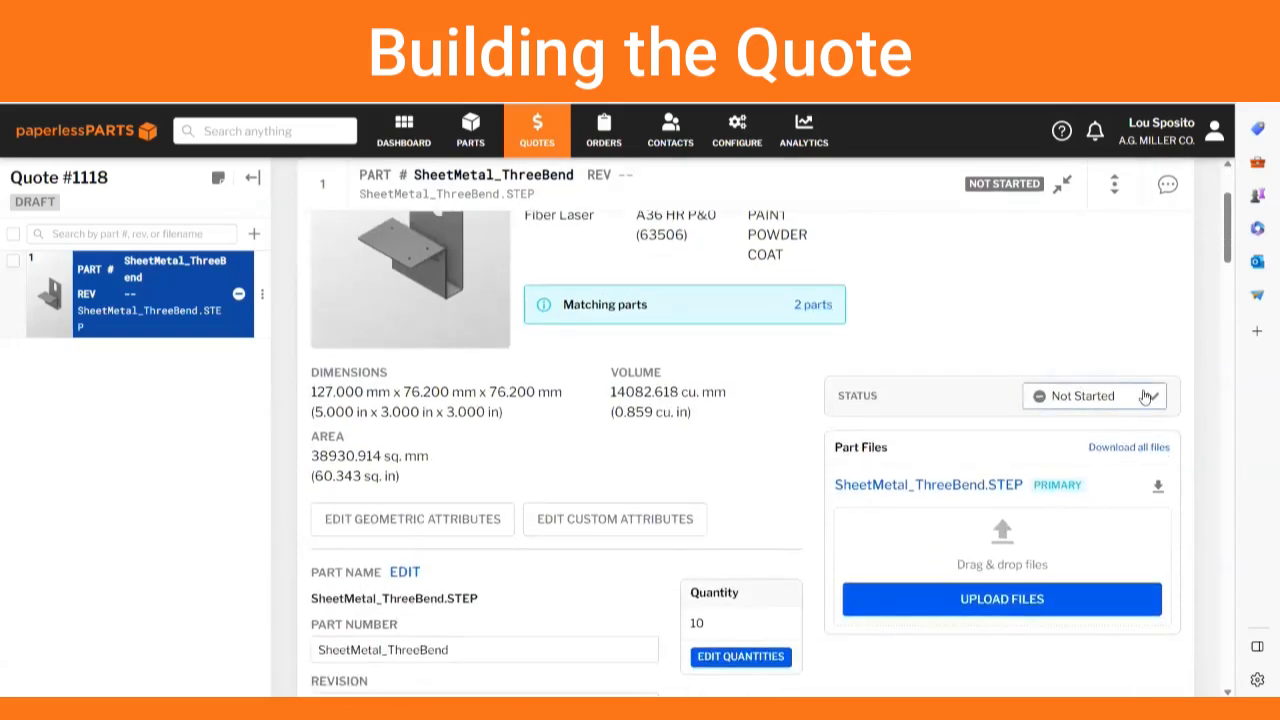
click(1142, 396)
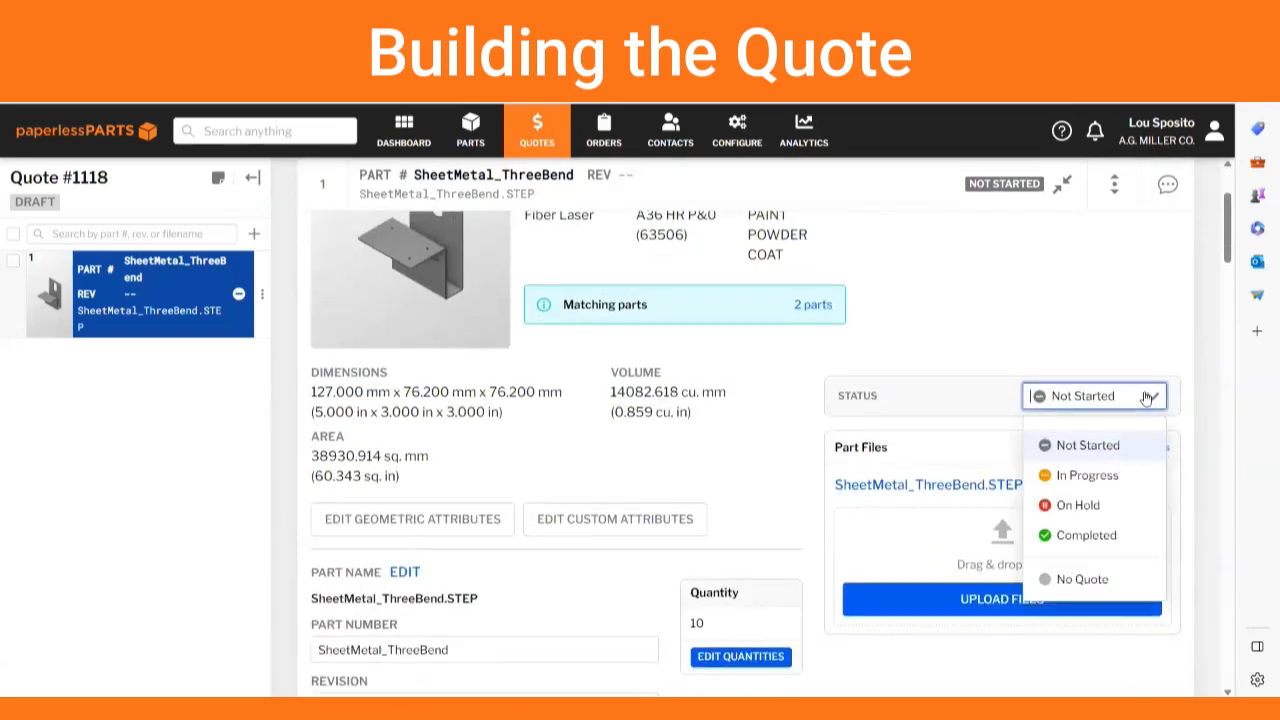
click(1085, 475)
Remove the INSPECT/PACK operation from the SheetMetal_ThreeBend line item's operations.
scroll(773, 496, down, 4)
scroll(773, 496, down, 1)
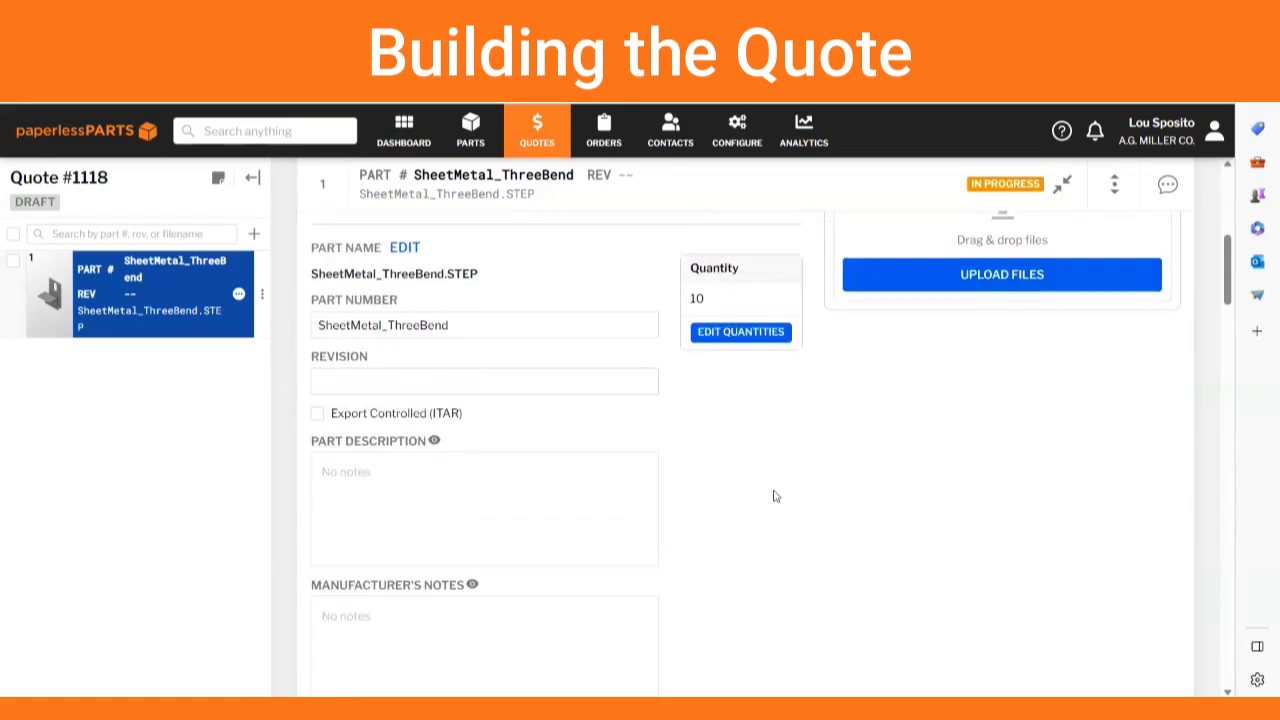
scroll(773, 496, down, 6)
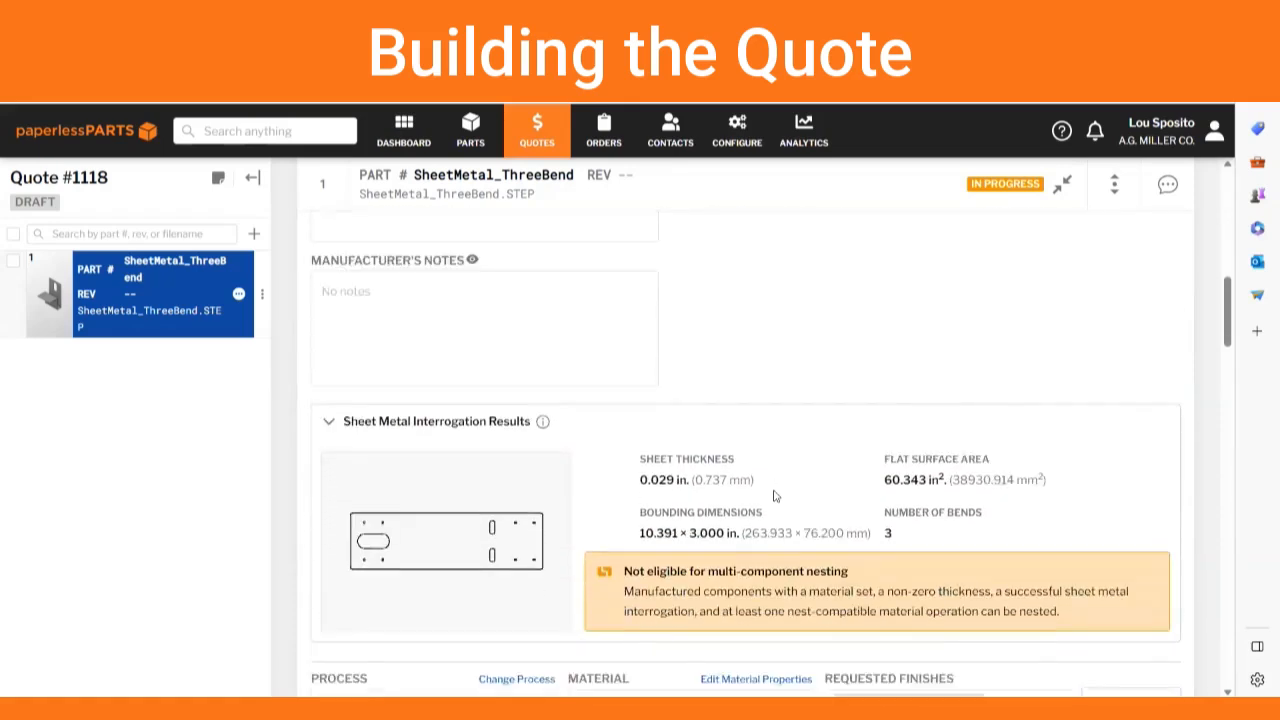
scroll(773, 496, down, 2)
scroll(773, 496, down, 1)
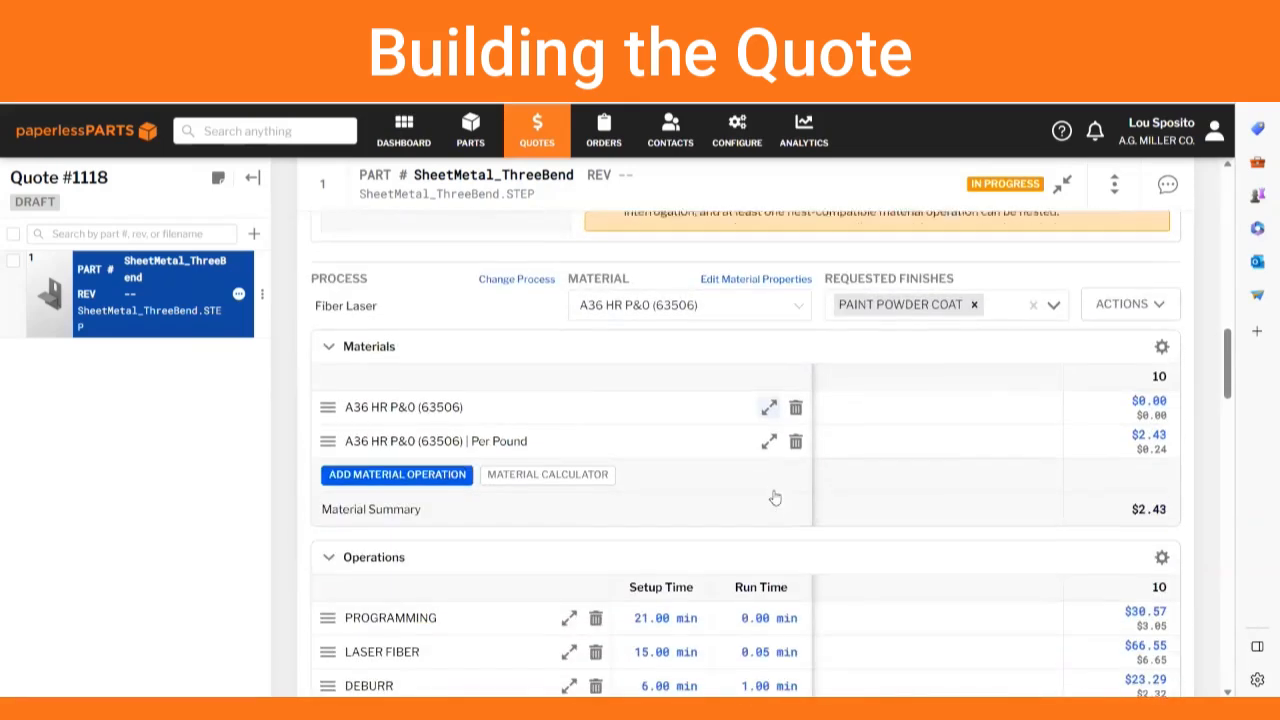
scroll(773, 496, down, 1)
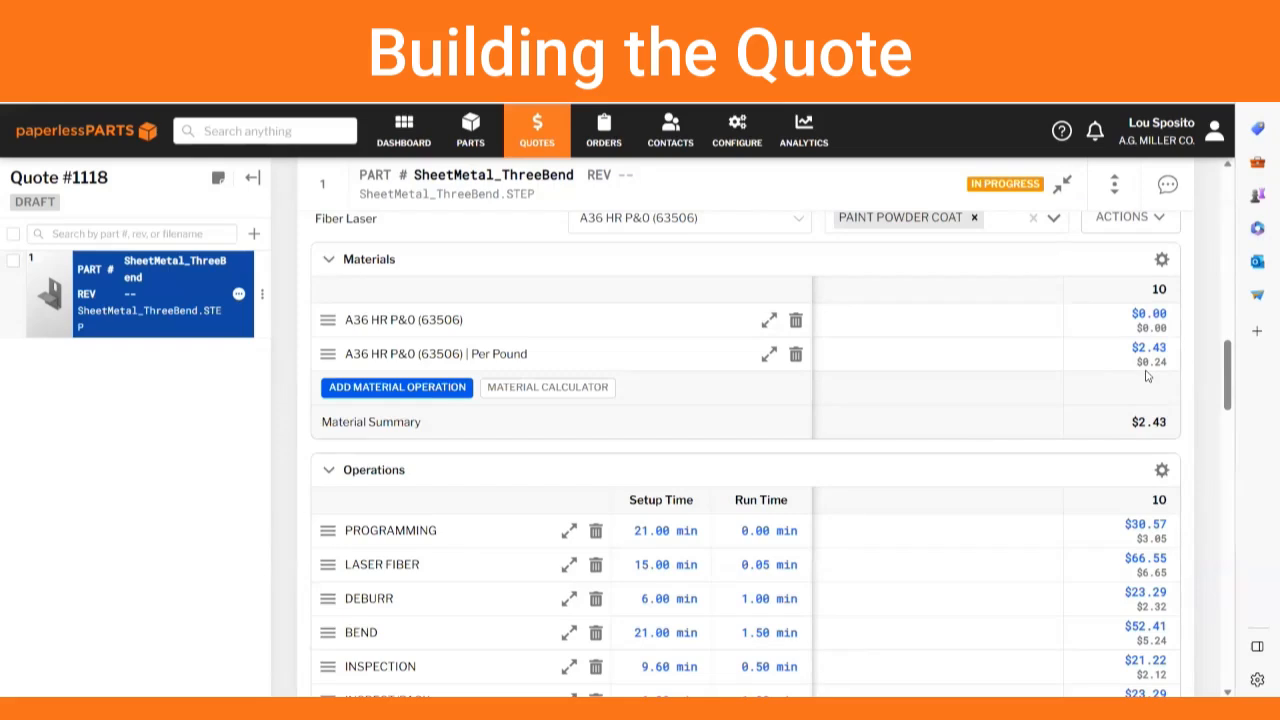
scroll(772, 415, down, 2)
scroll(773, 415, down, 1)
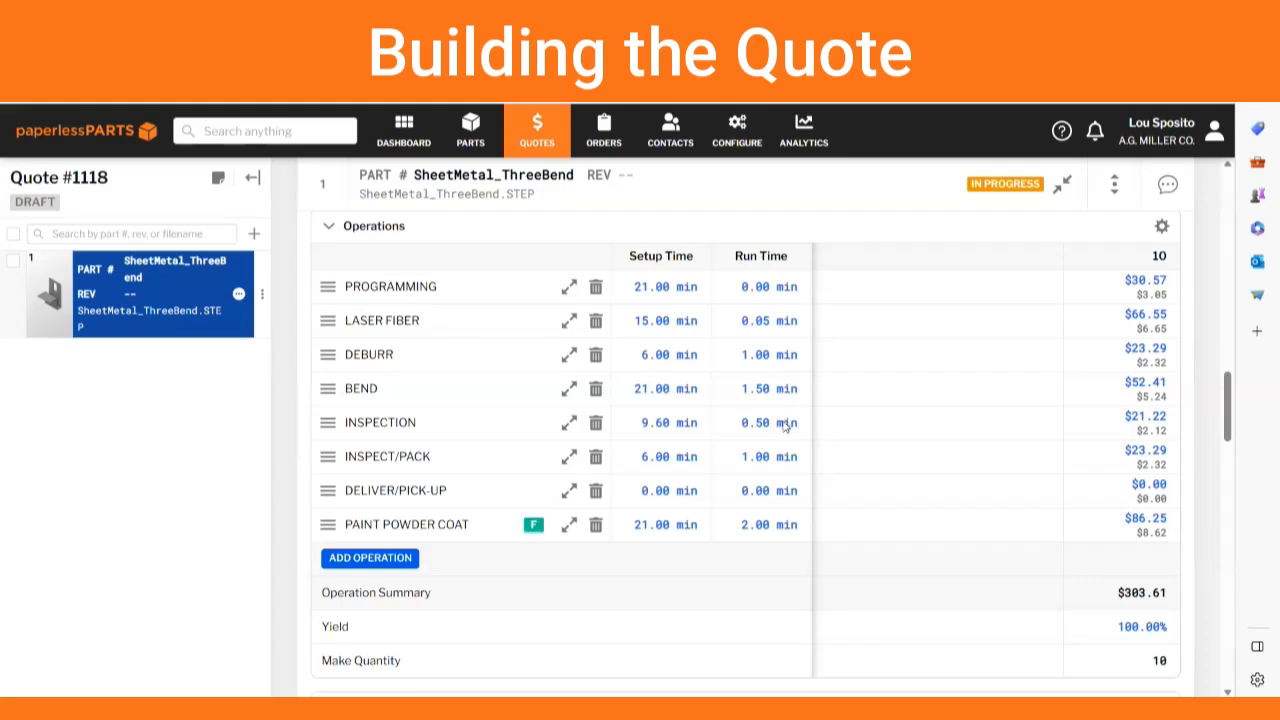
click(595, 457)
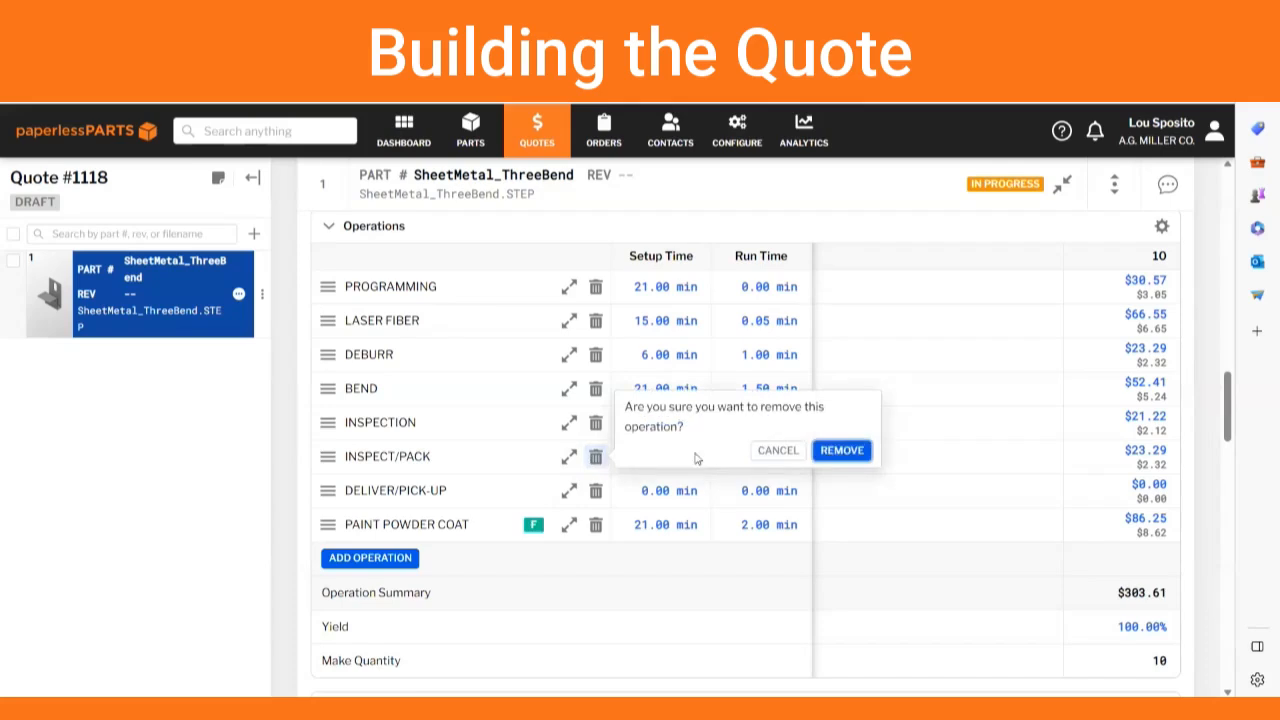
click(841, 455)
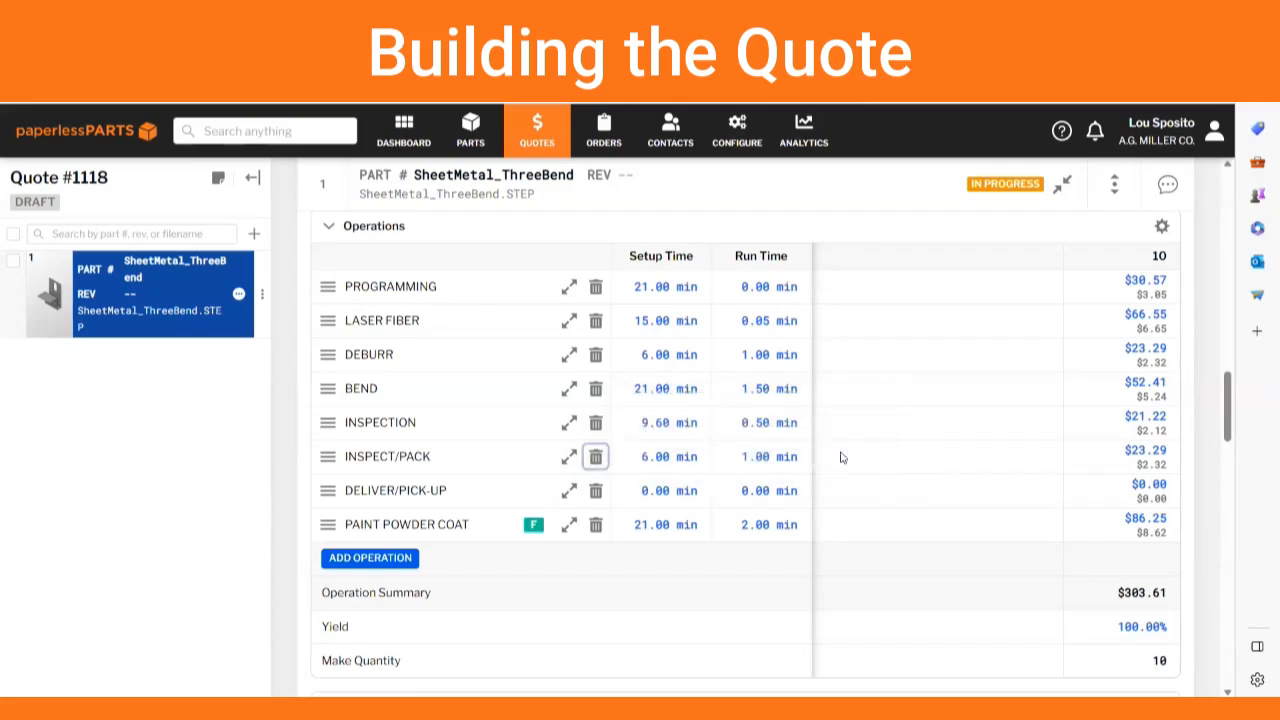
Reorder the operations so that PAINT POWDER COAT comes directly before DELIVER/PICK-UP.
drag(472, 498, 470, 450)
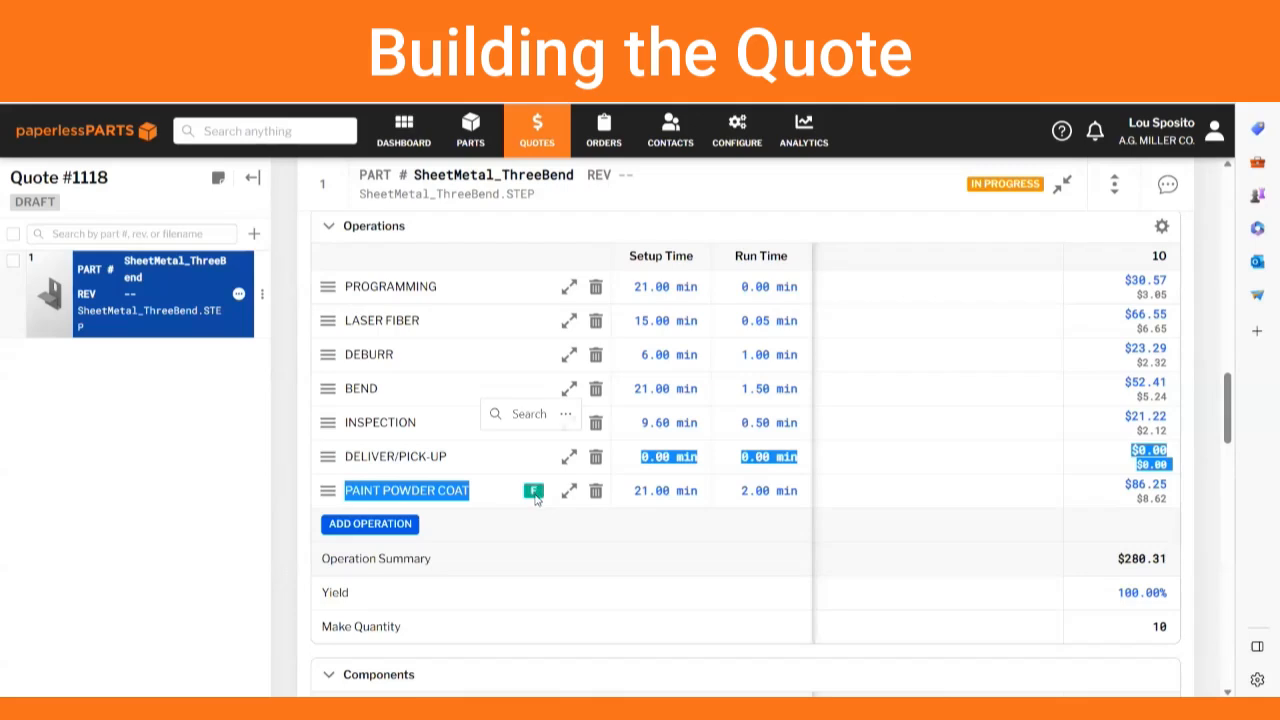
click(481, 524)
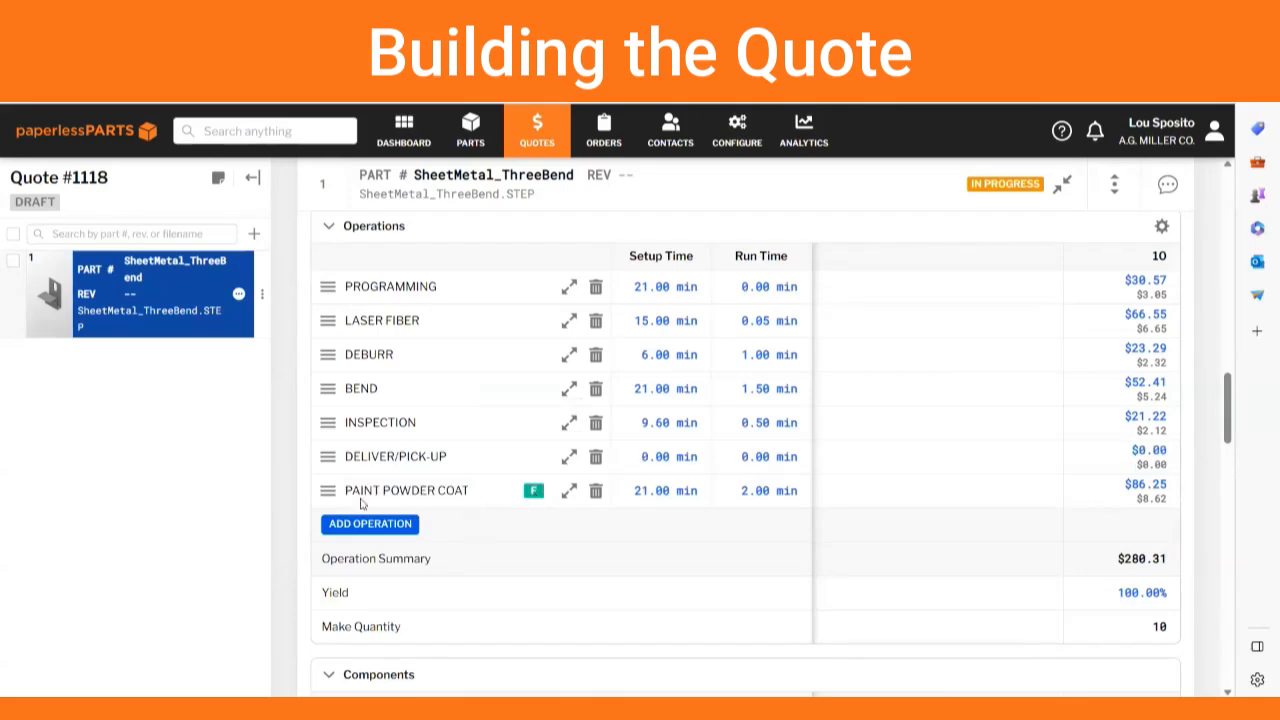
drag(328, 490, 328, 456)
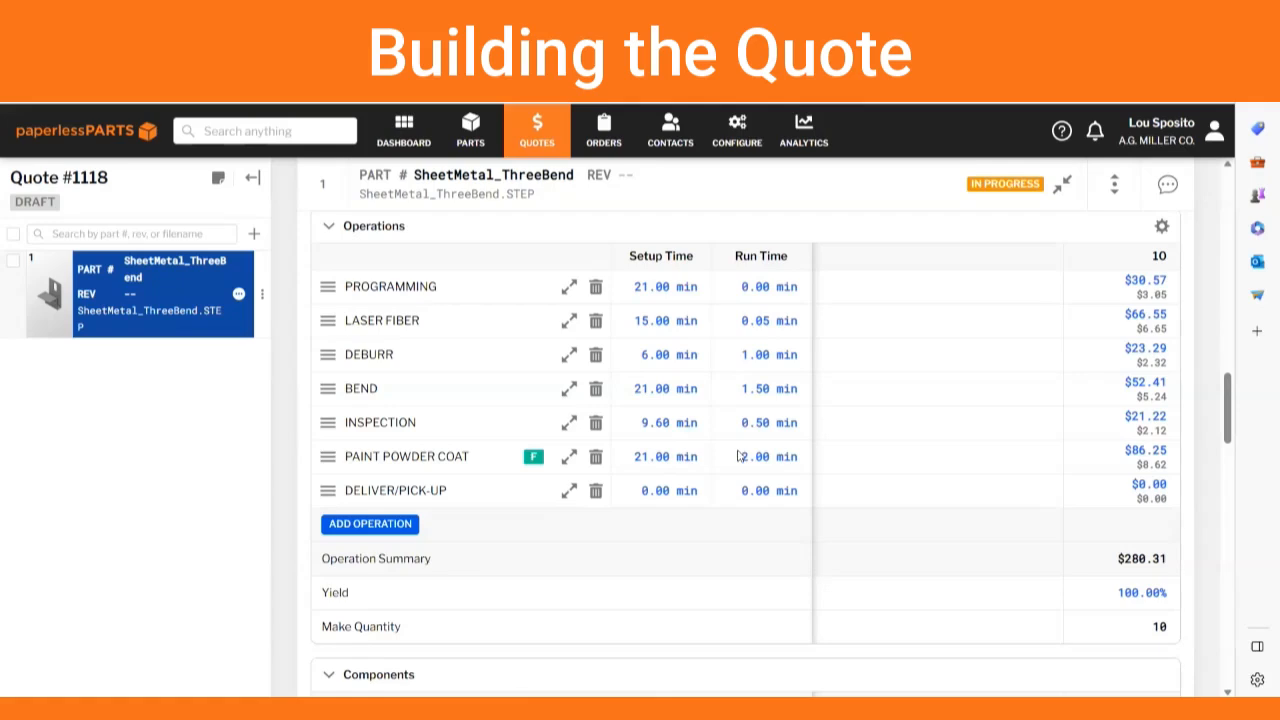
Review the line item's components, costing, pricing, discounts, pricing summary, add-ons and lead times.
scroll(738, 456, down, 2)
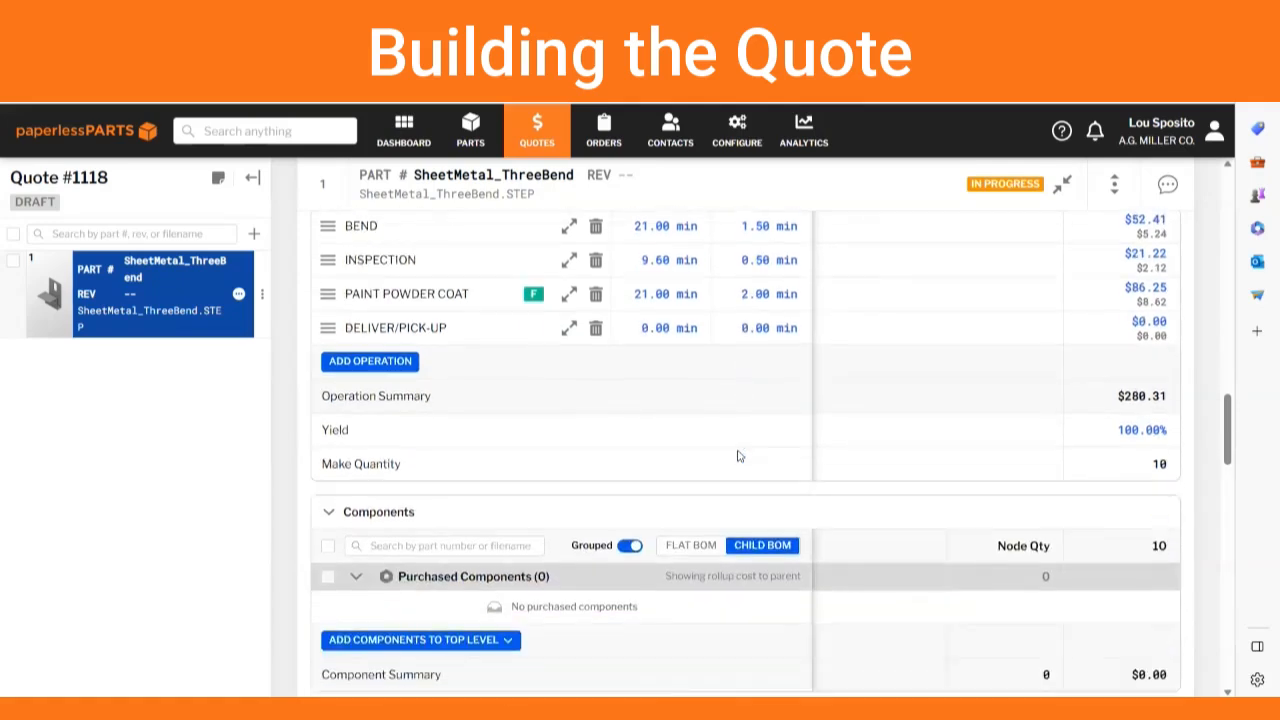
scroll(738, 456, down, 3)
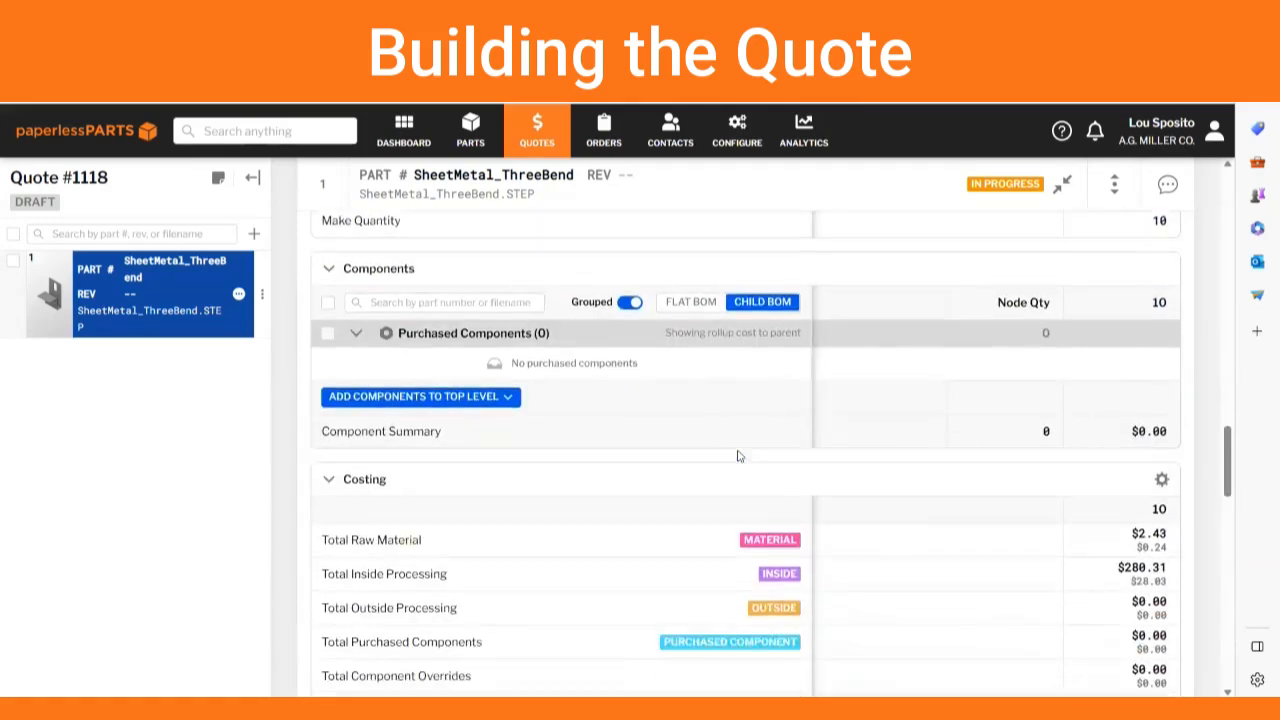
scroll(738, 456, down, 2)
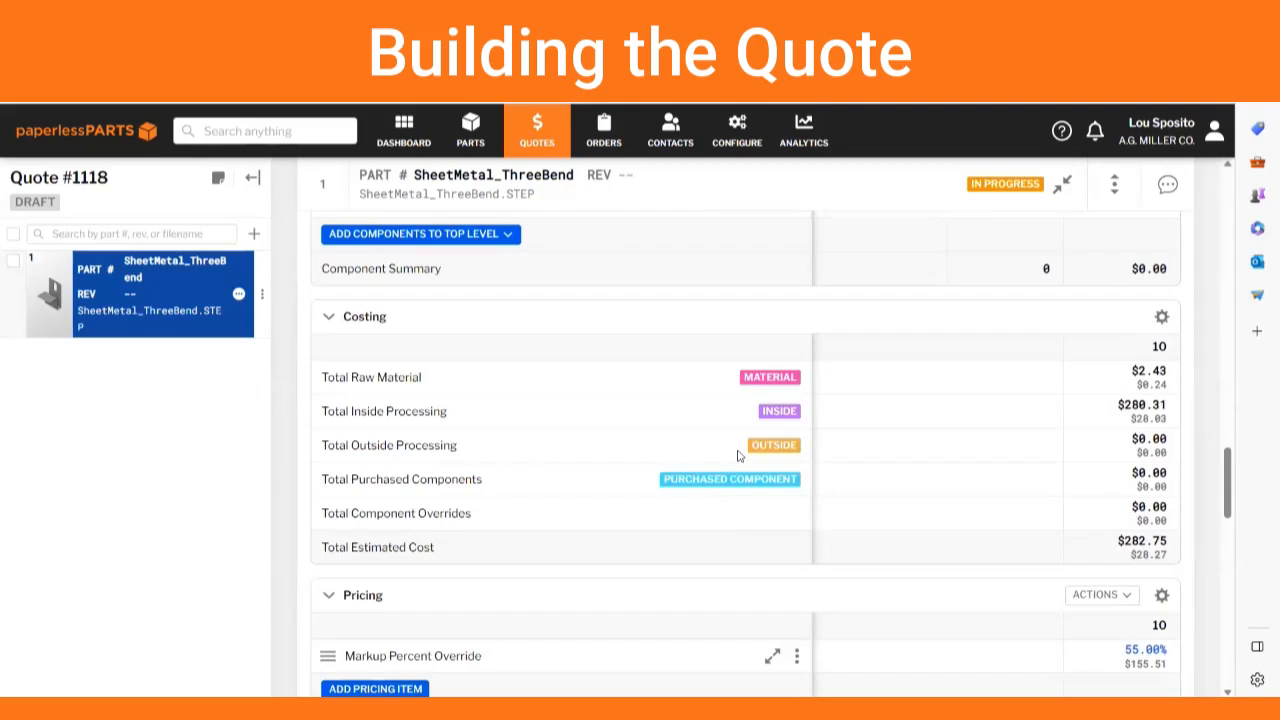
scroll(738, 456, down, 2)
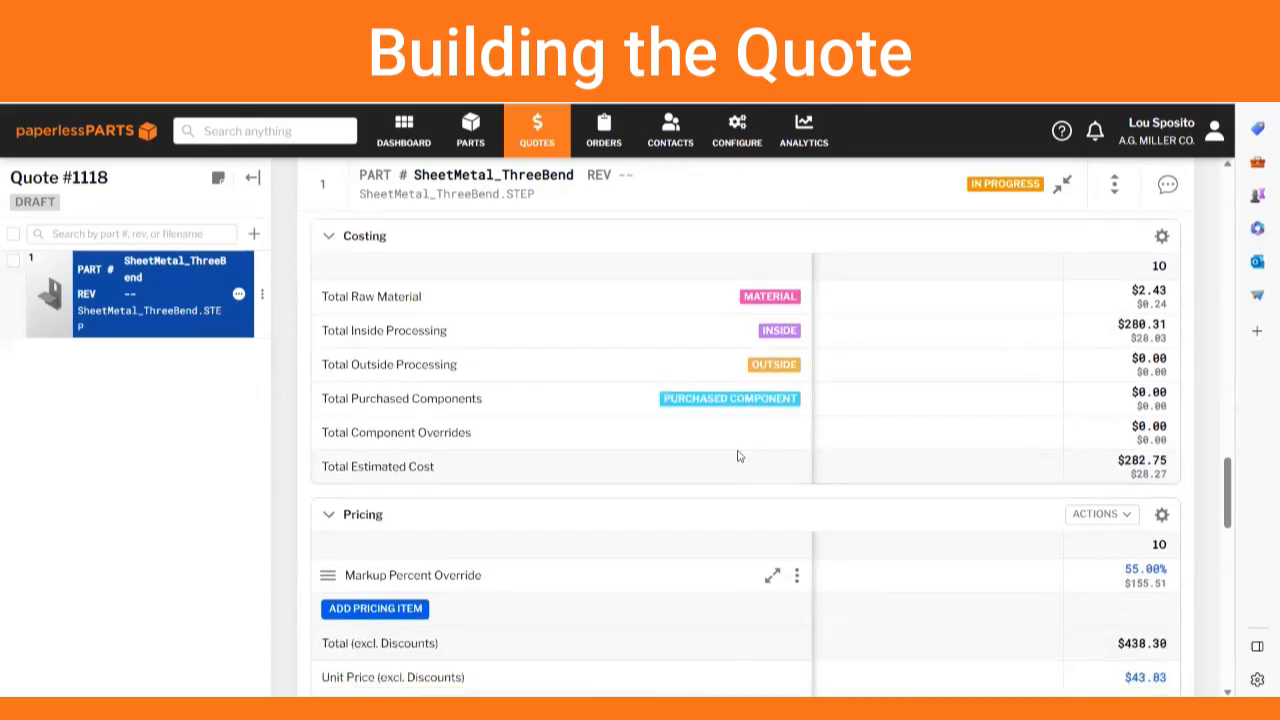
scroll(738, 456, down, 2)
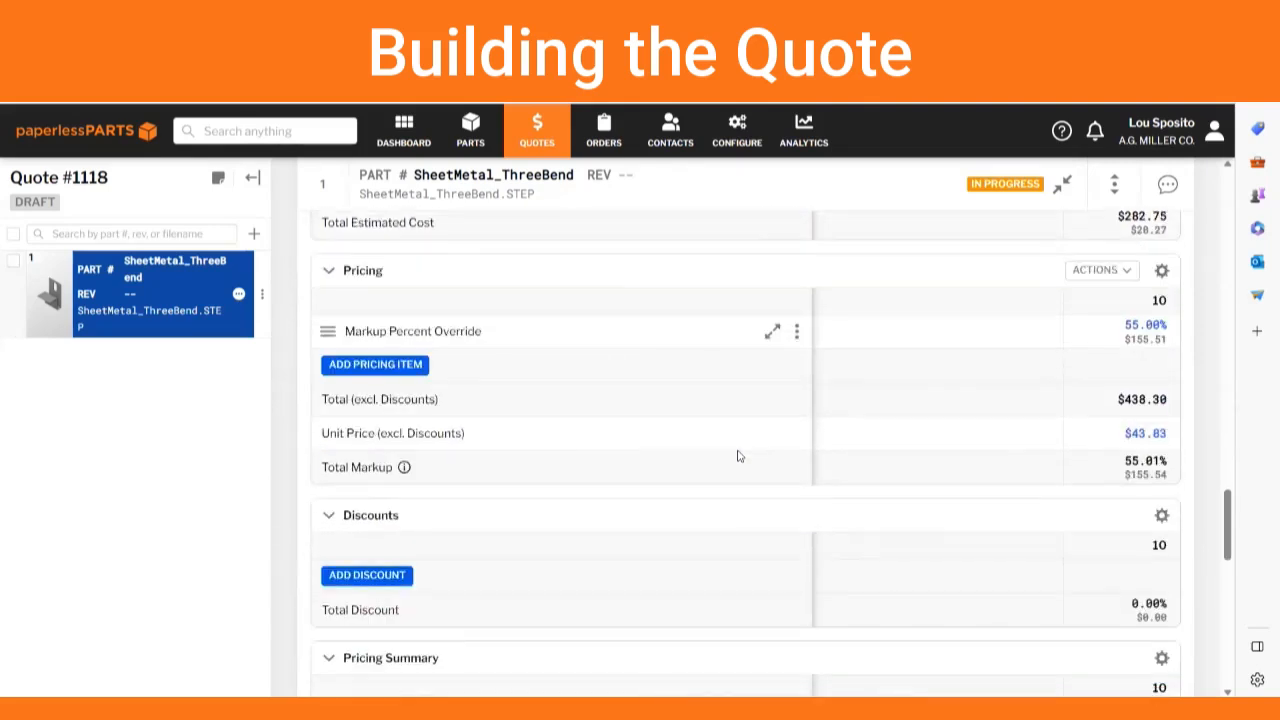
scroll(738, 456, down, 1)
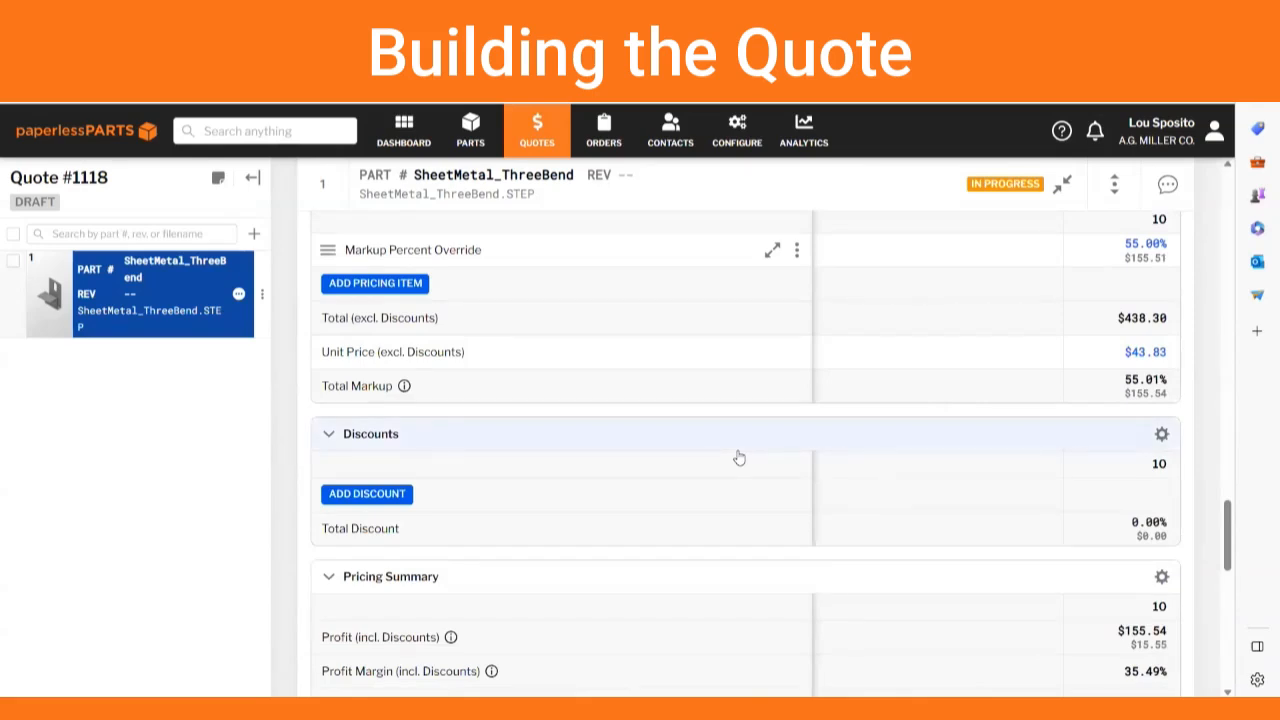
scroll(825, 481, down, 3)
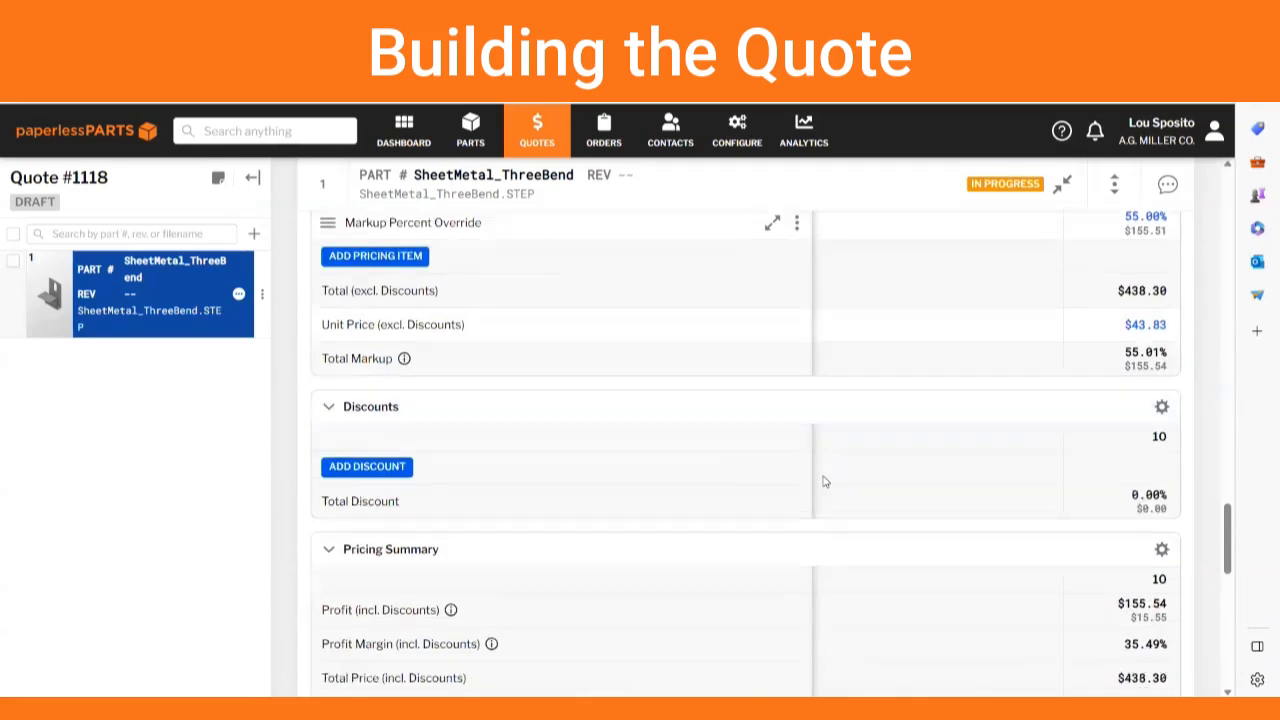
scroll(825, 481, down, 2)
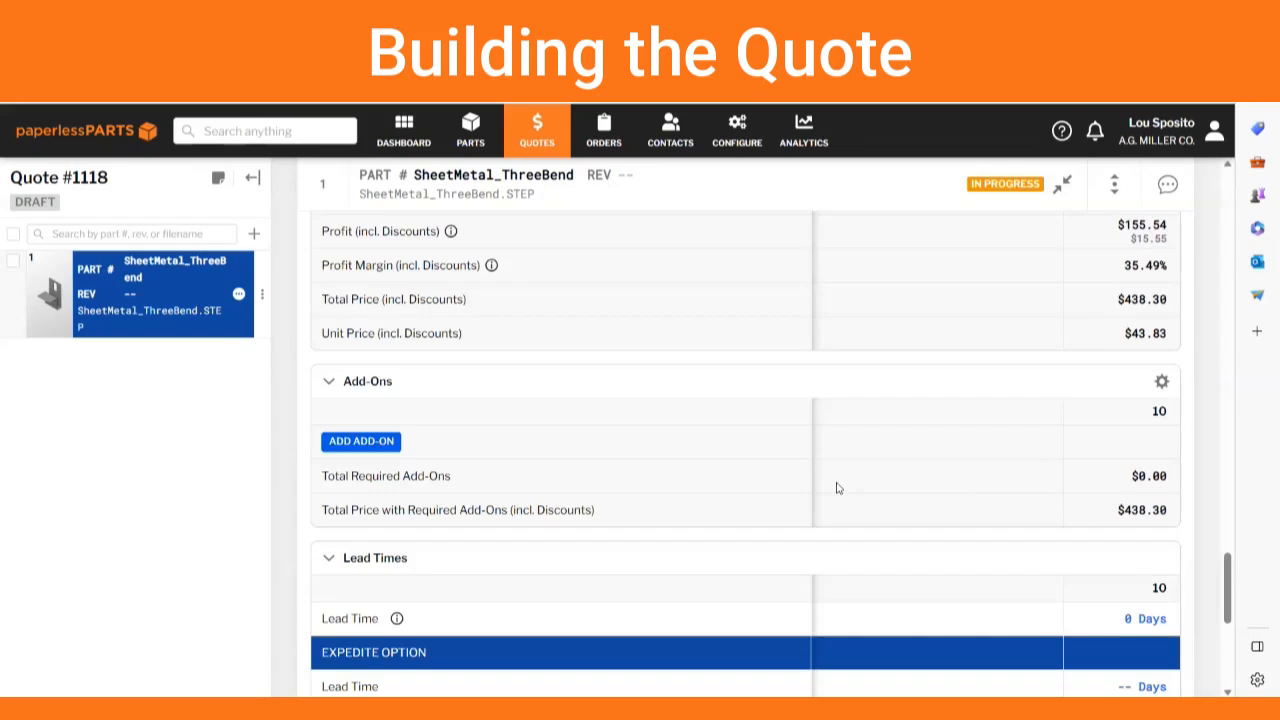
scroll(838, 488, down, 2)
scroll(838, 488, down, 3)
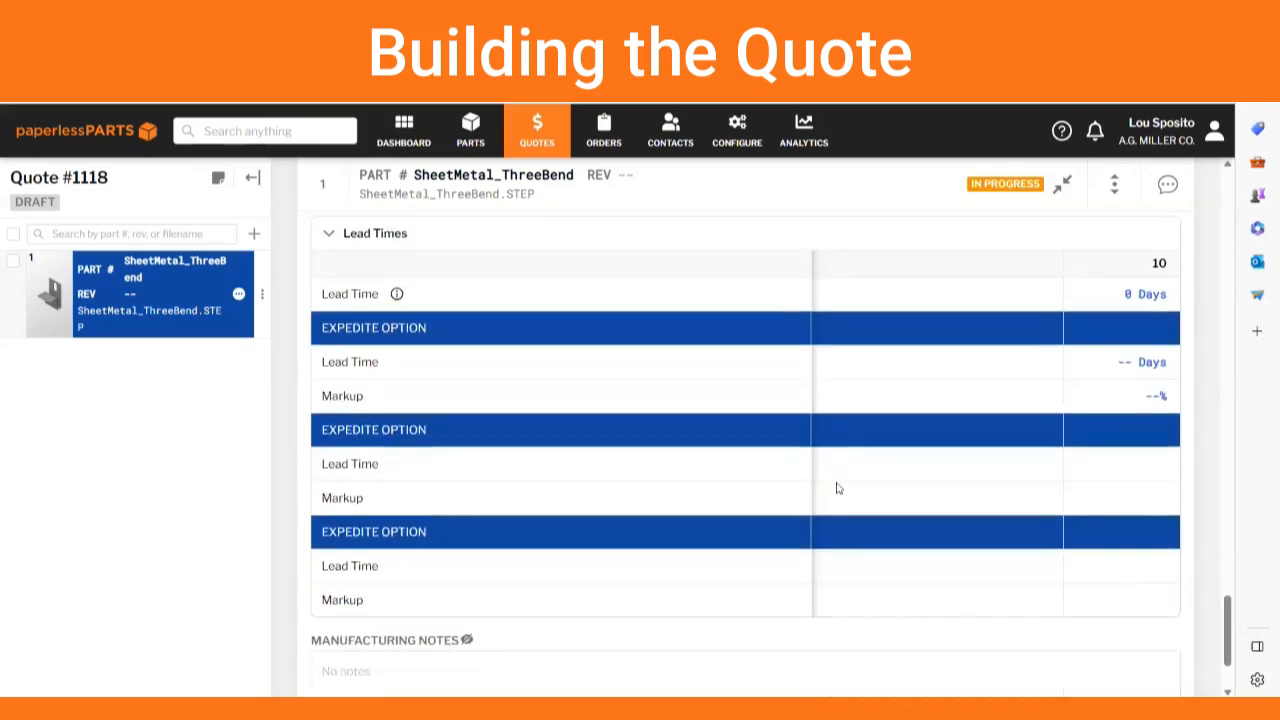
Set the SheetMetal_ThreeBend line item's status to Completed.
scroll(838, 488, up, 5)
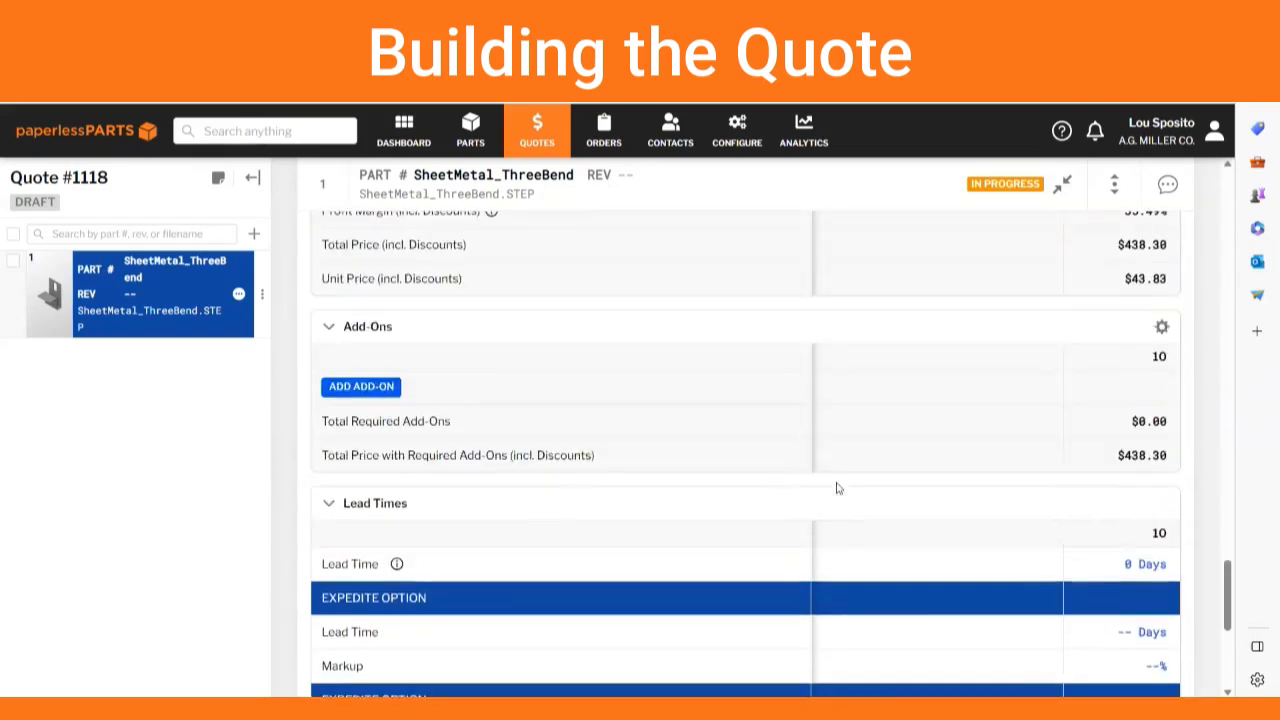
scroll(838, 488, up, 6)
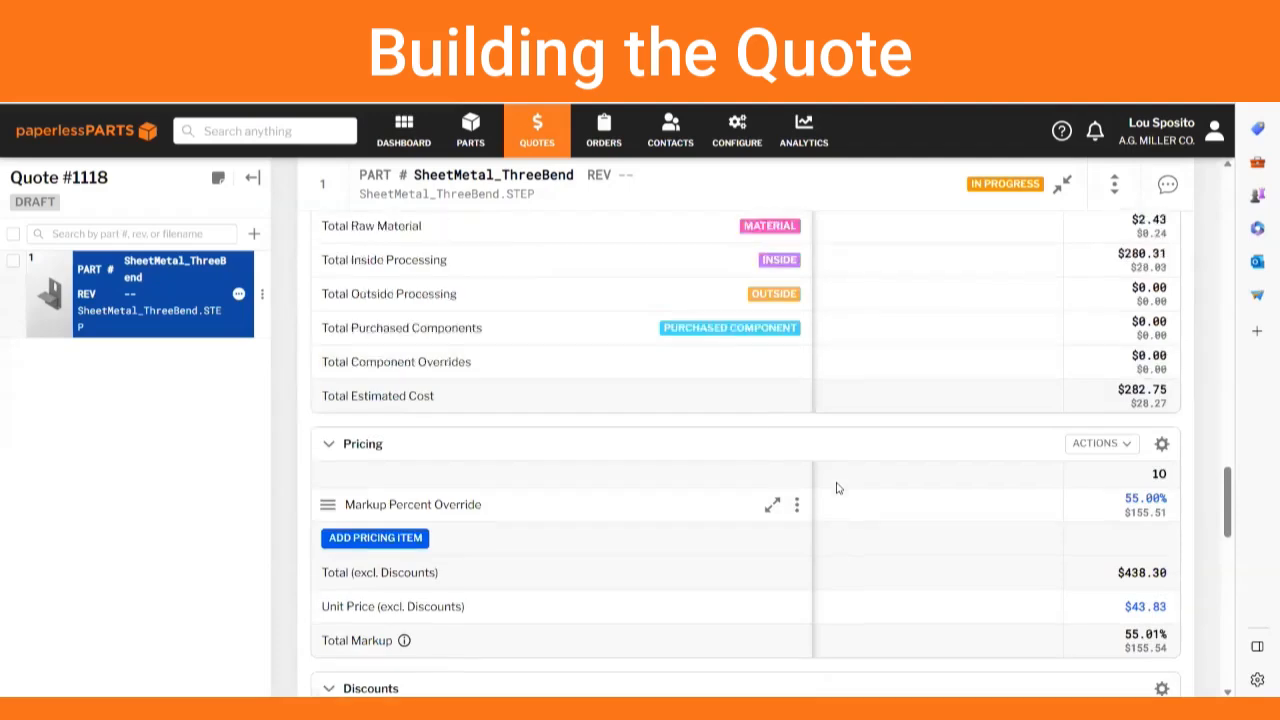
scroll(838, 488, up, 6)
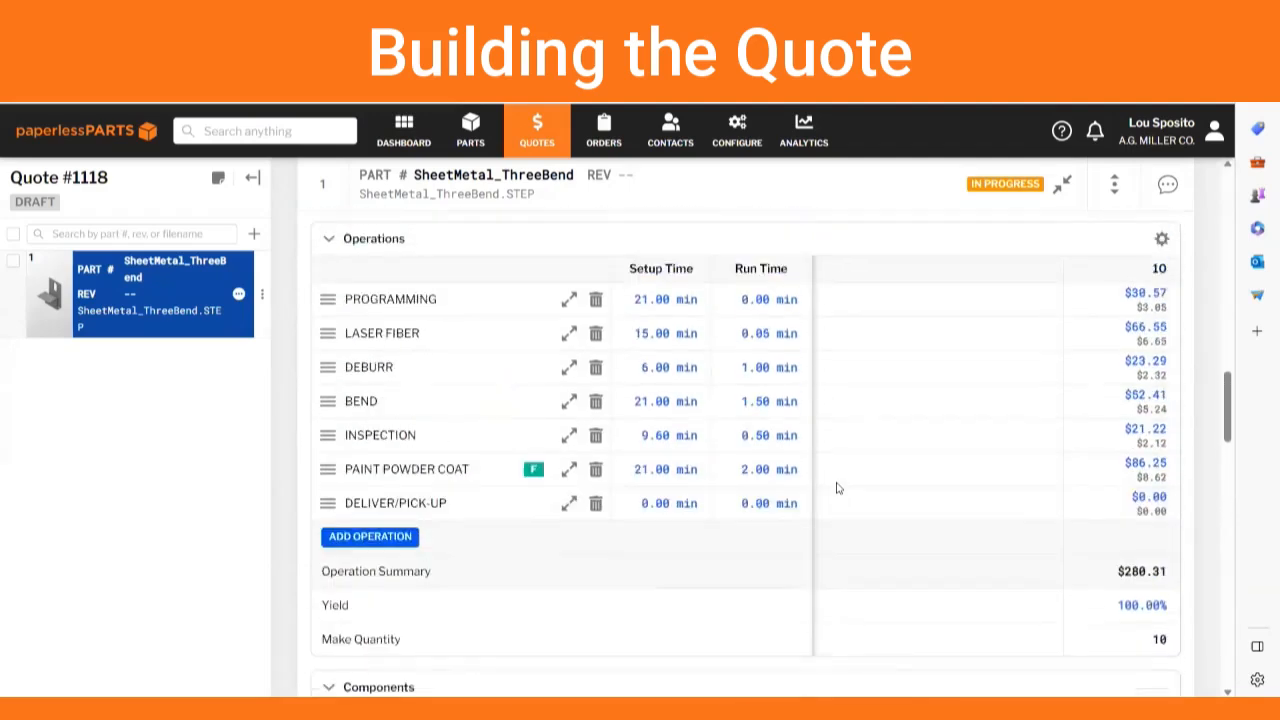
scroll(838, 488, up, 8)
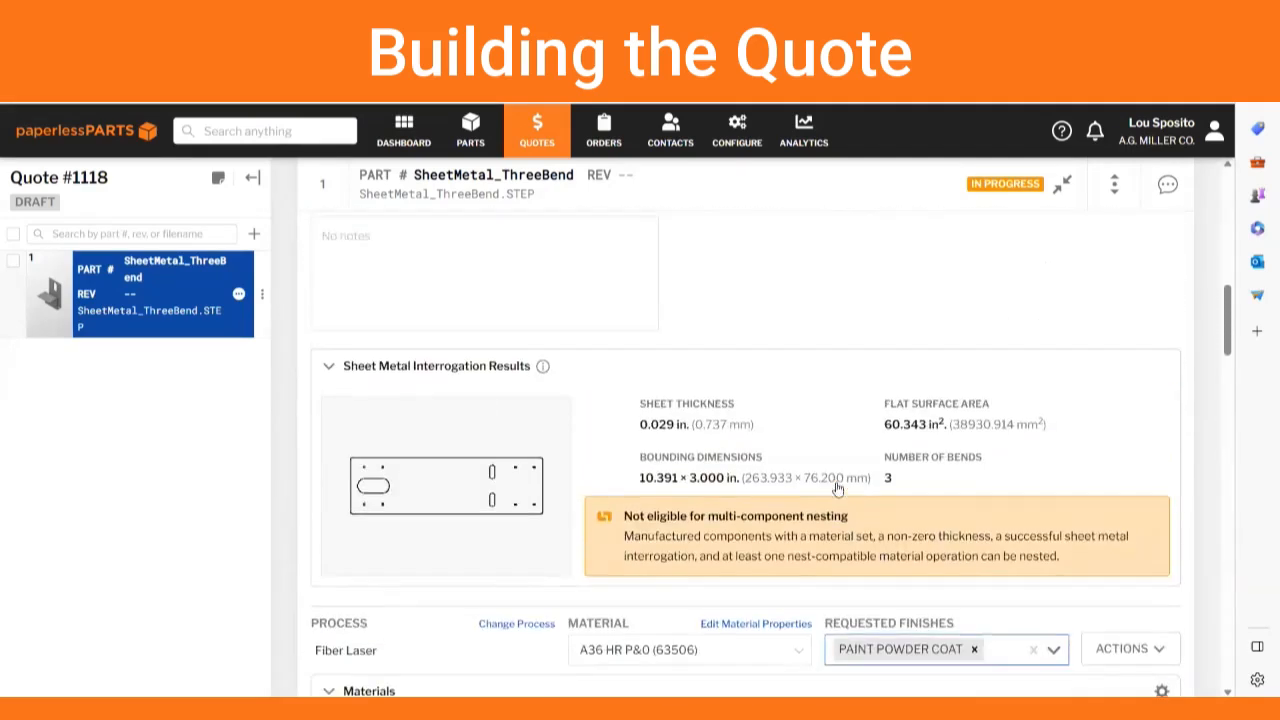
scroll(837, 483, up, 4)
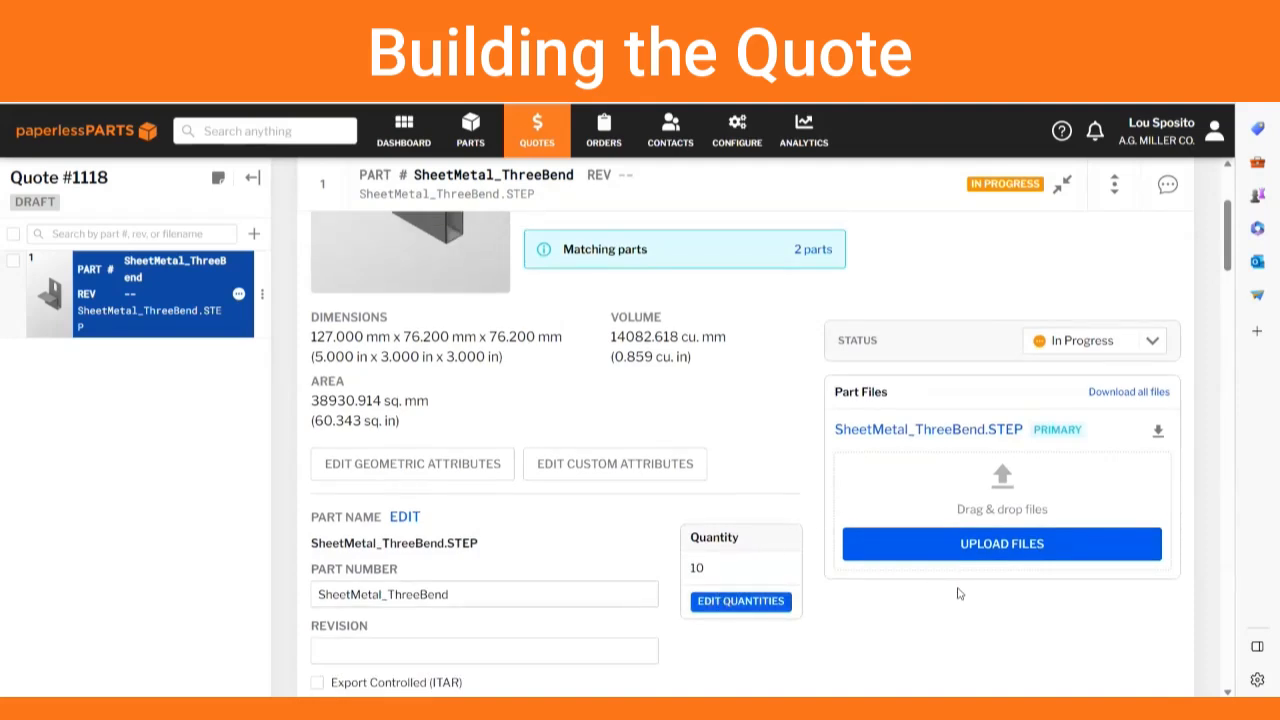
scroll(1066, 436, up, 2)
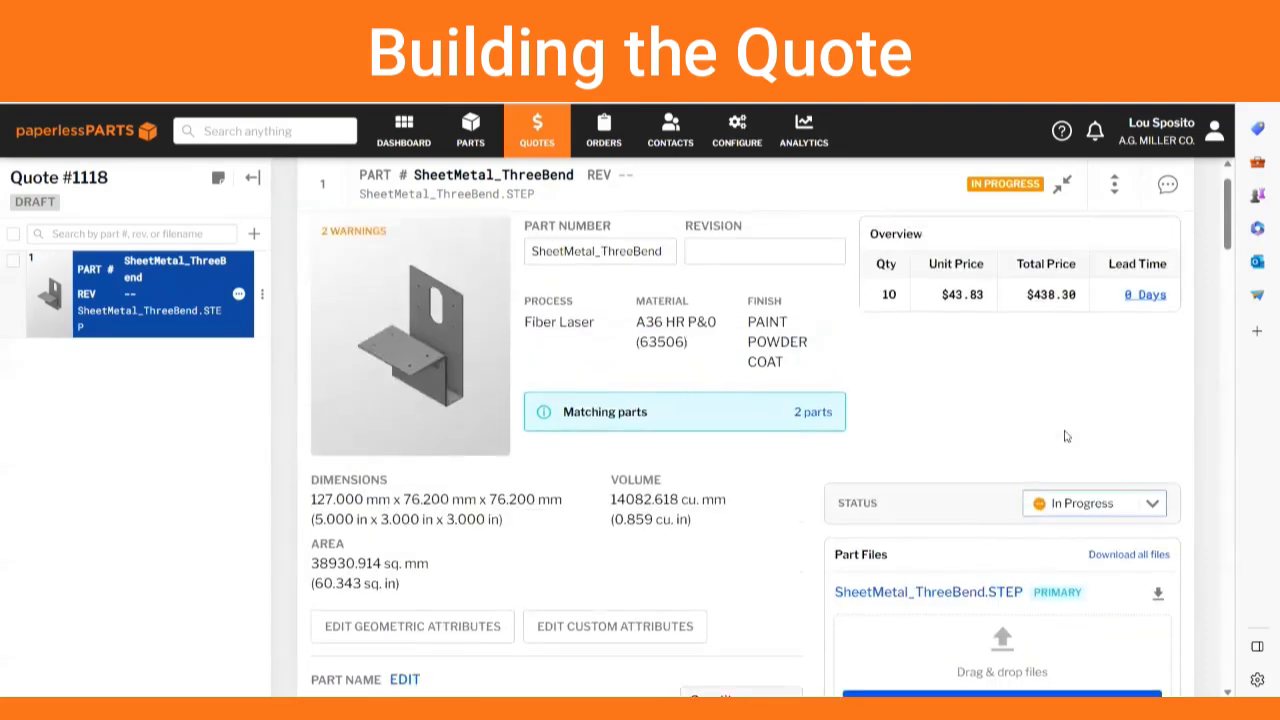
click(1152, 503)
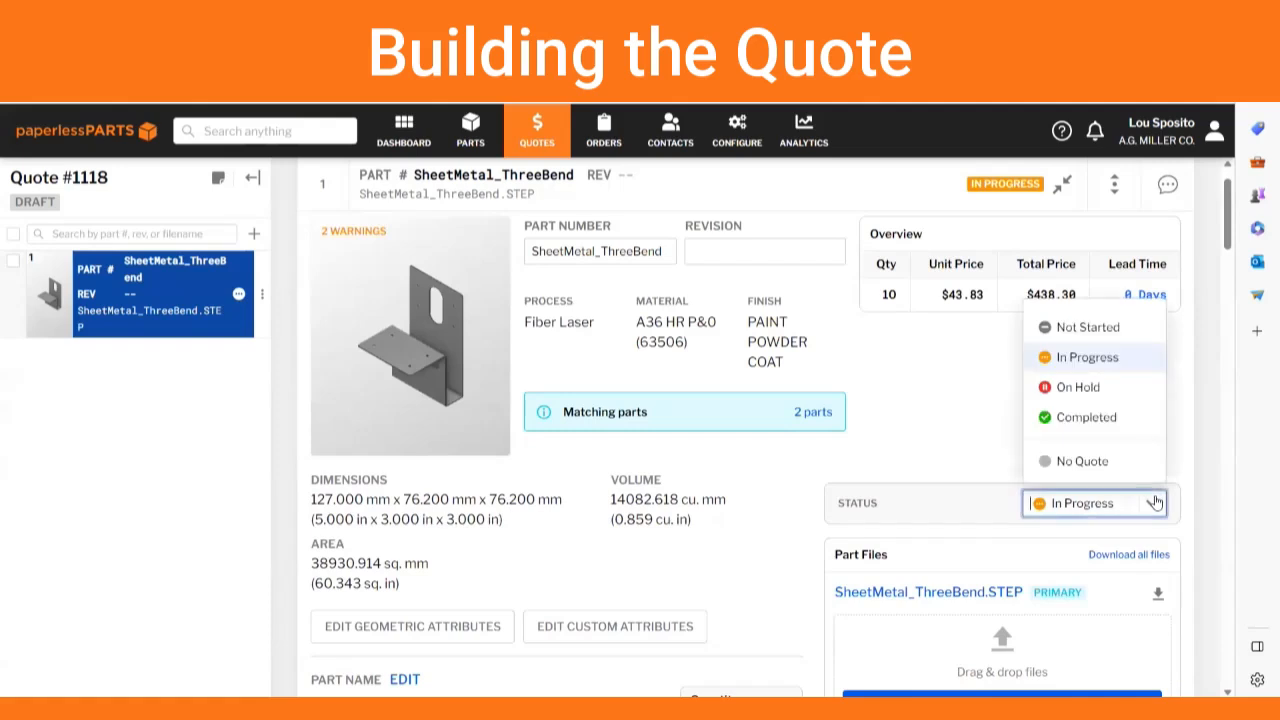
click(1100, 418)
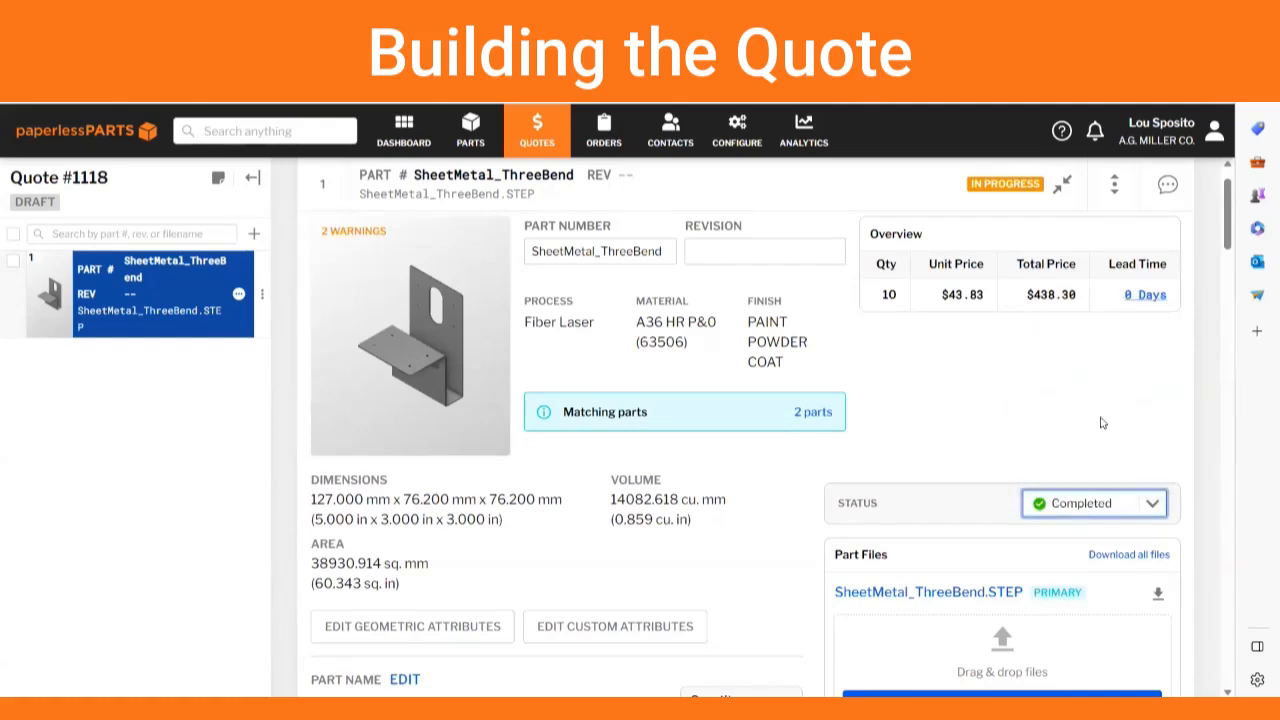
Check the expedite options behind the line item's lead time and return to the main quote page.
click(1150, 296)
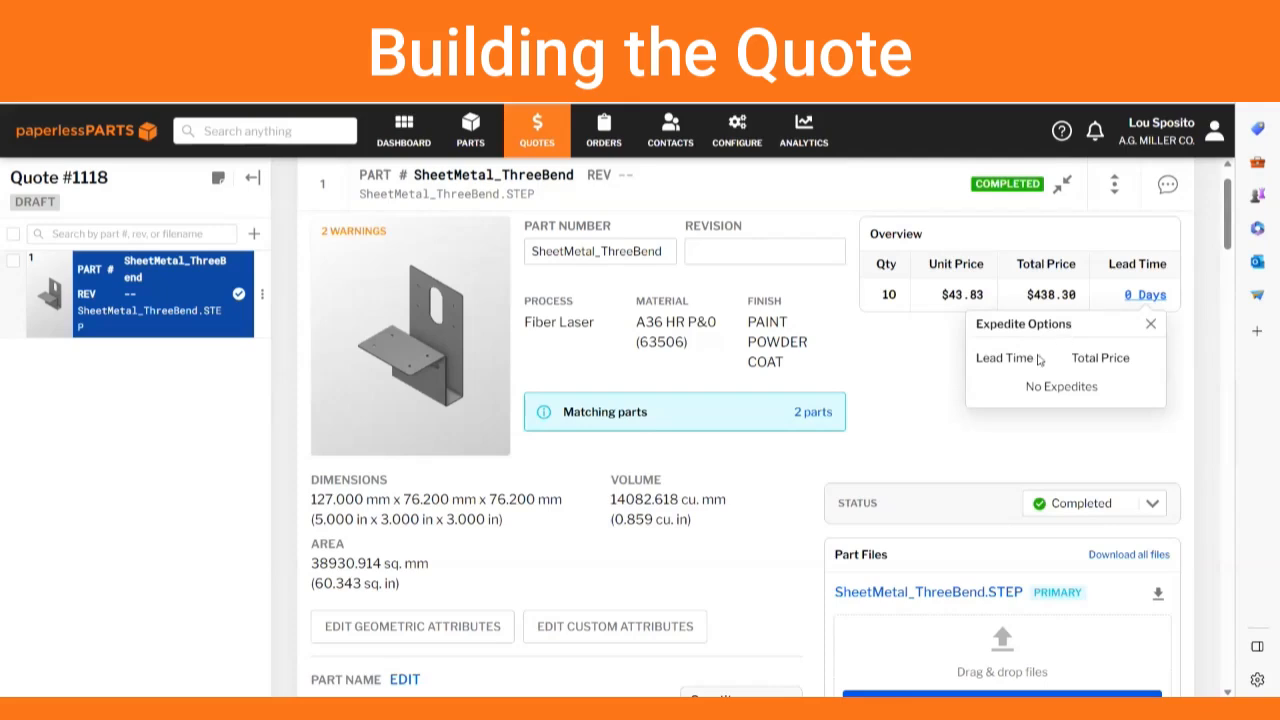
click(924, 374)
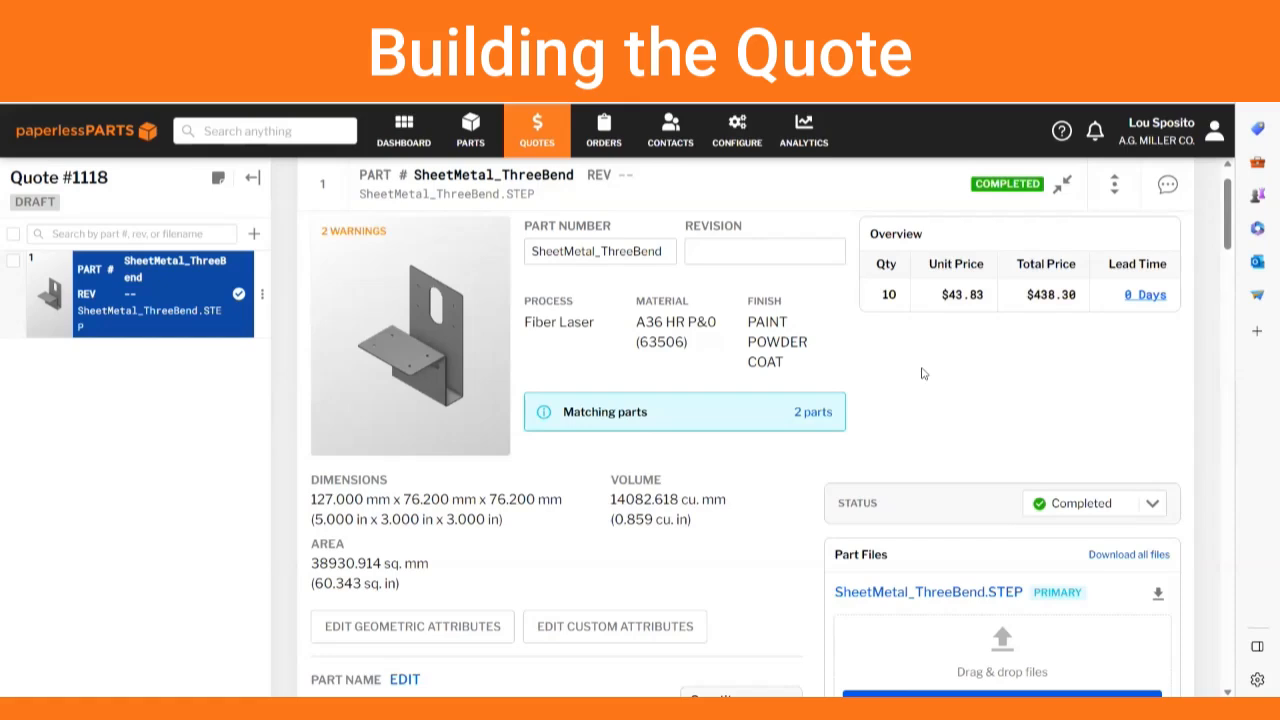
scroll(924, 374, up, 1)
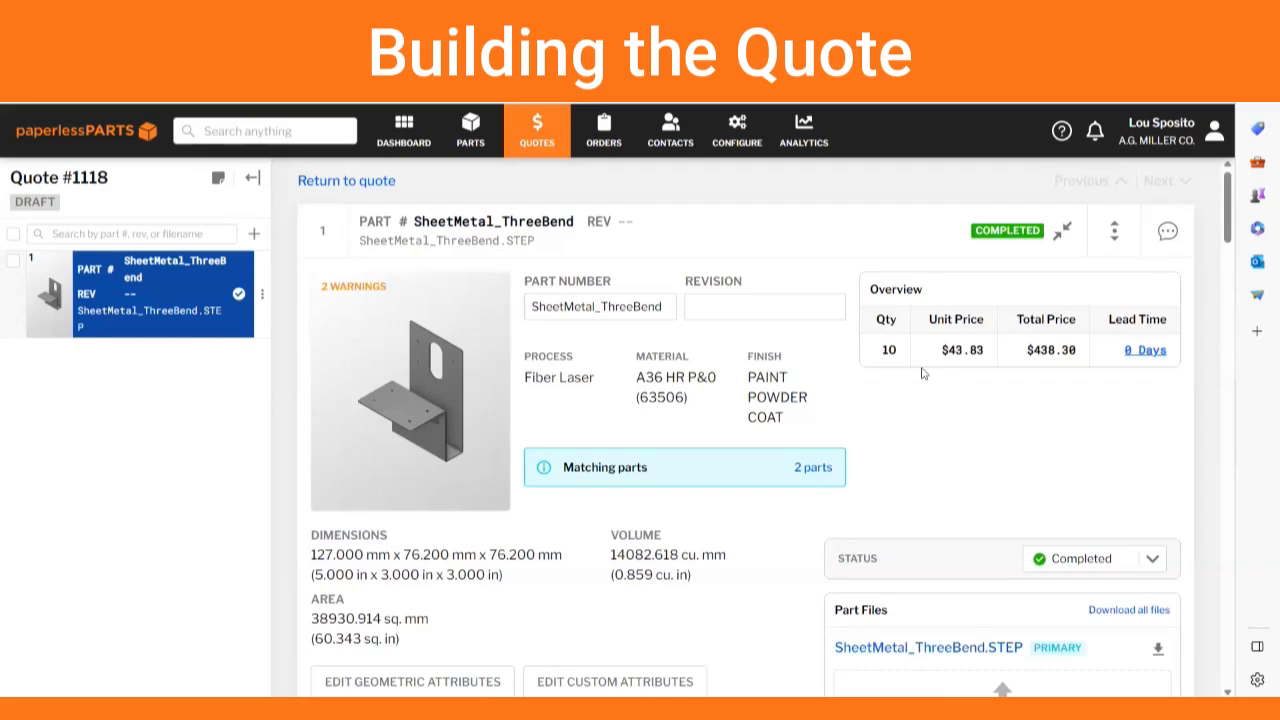
click(372, 181)
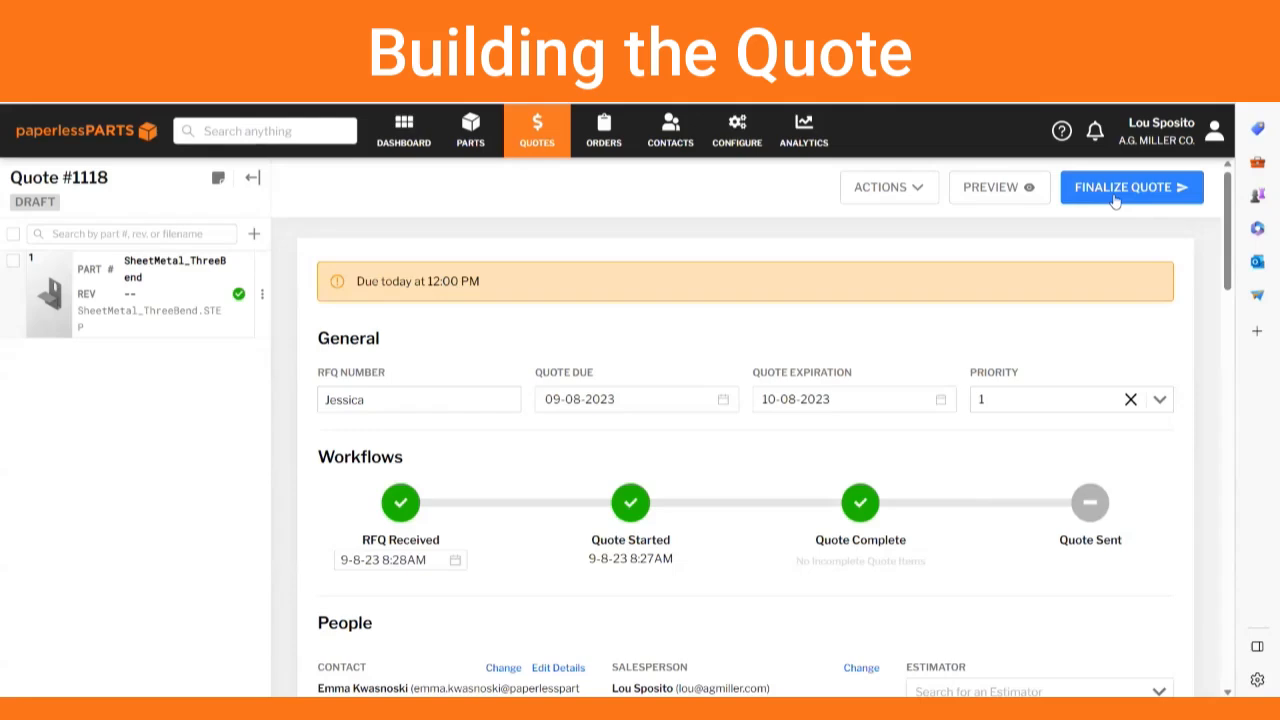
Open the preview of the quote and examine its header, part details and pricing, quote notes, and terms and conditions.
click(928, 188)
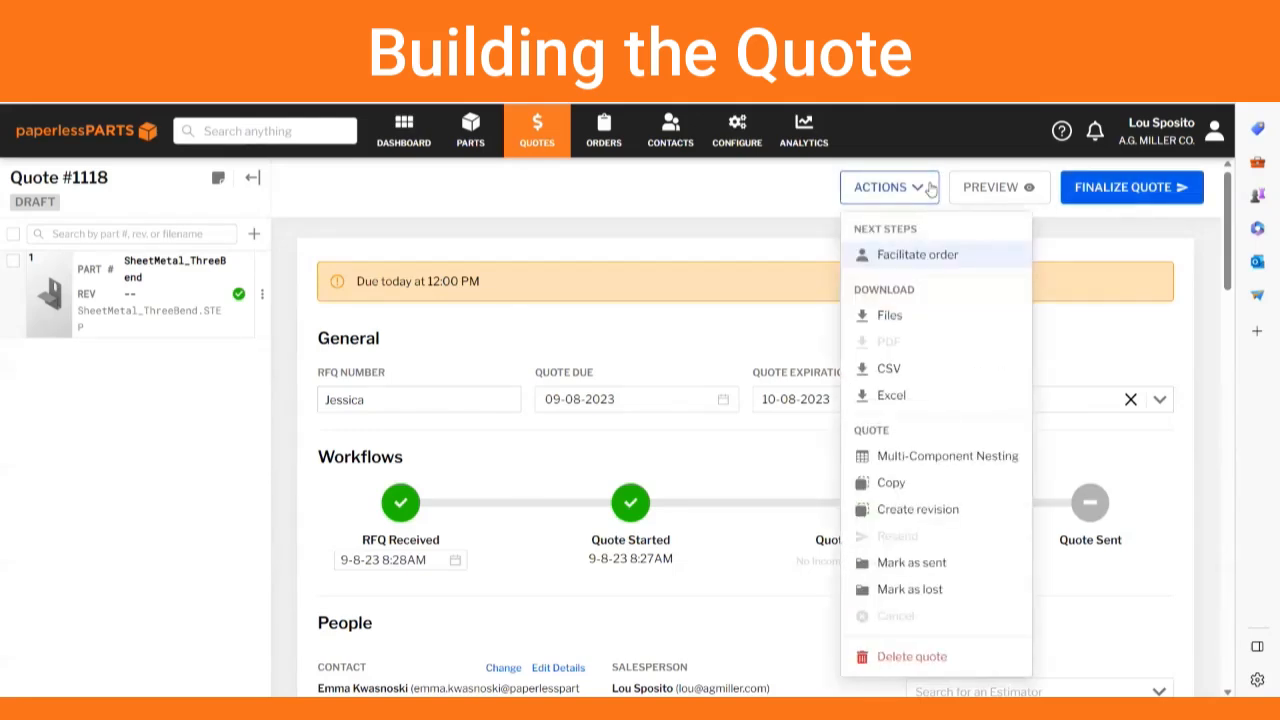
click(988, 190)
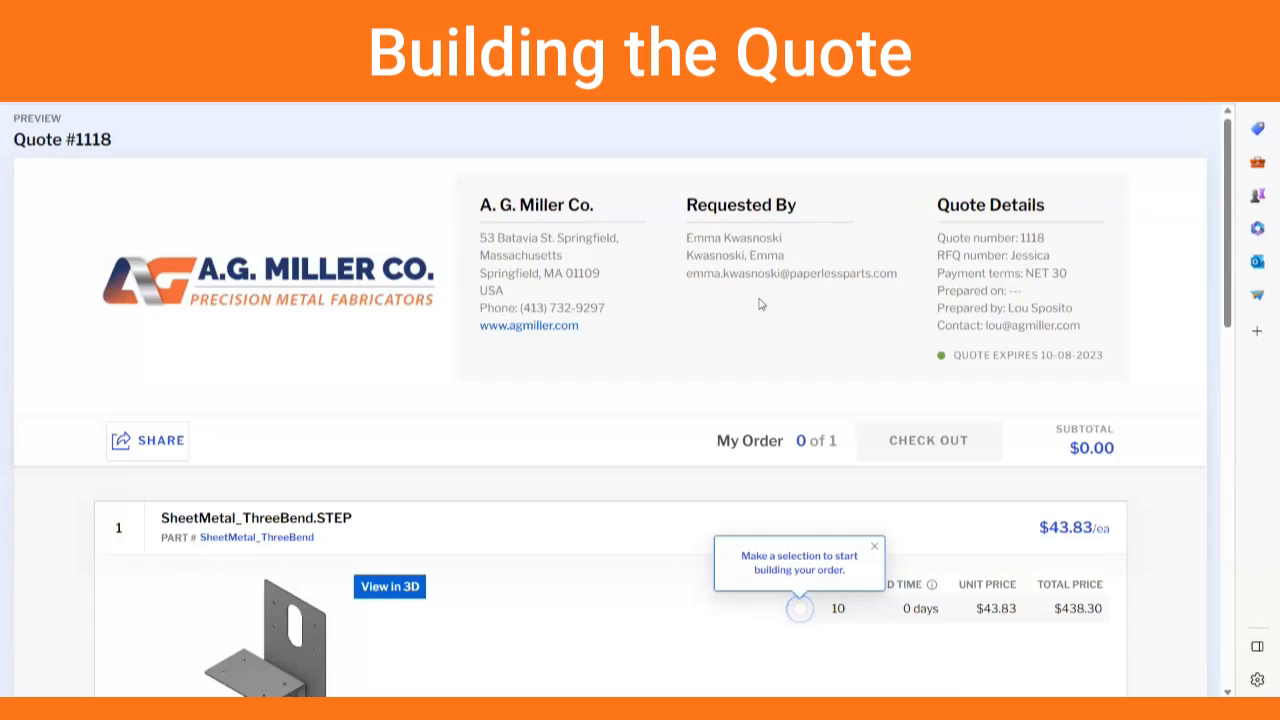
scroll(760, 304, down, 2)
scroll(760, 304, down, 1)
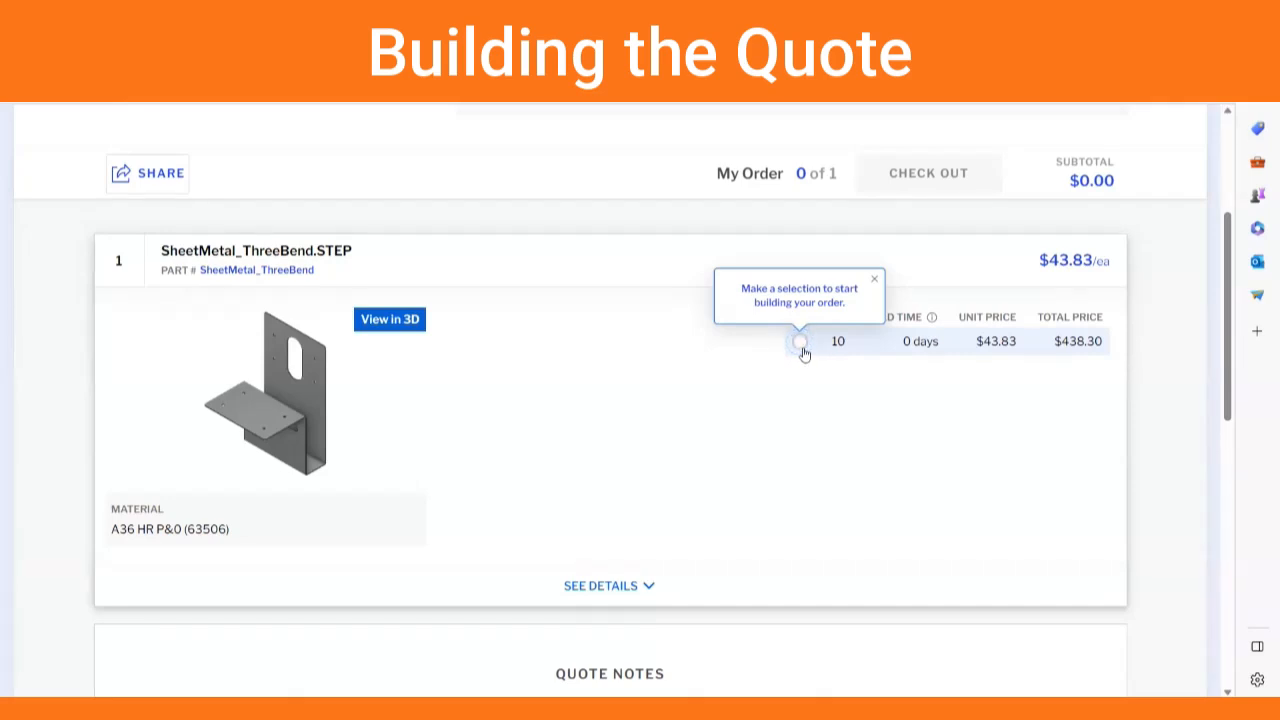
scroll(804, 353, up, 3)
scroll(805, 353, down, 2)
scroll(805, 353, down, 7)
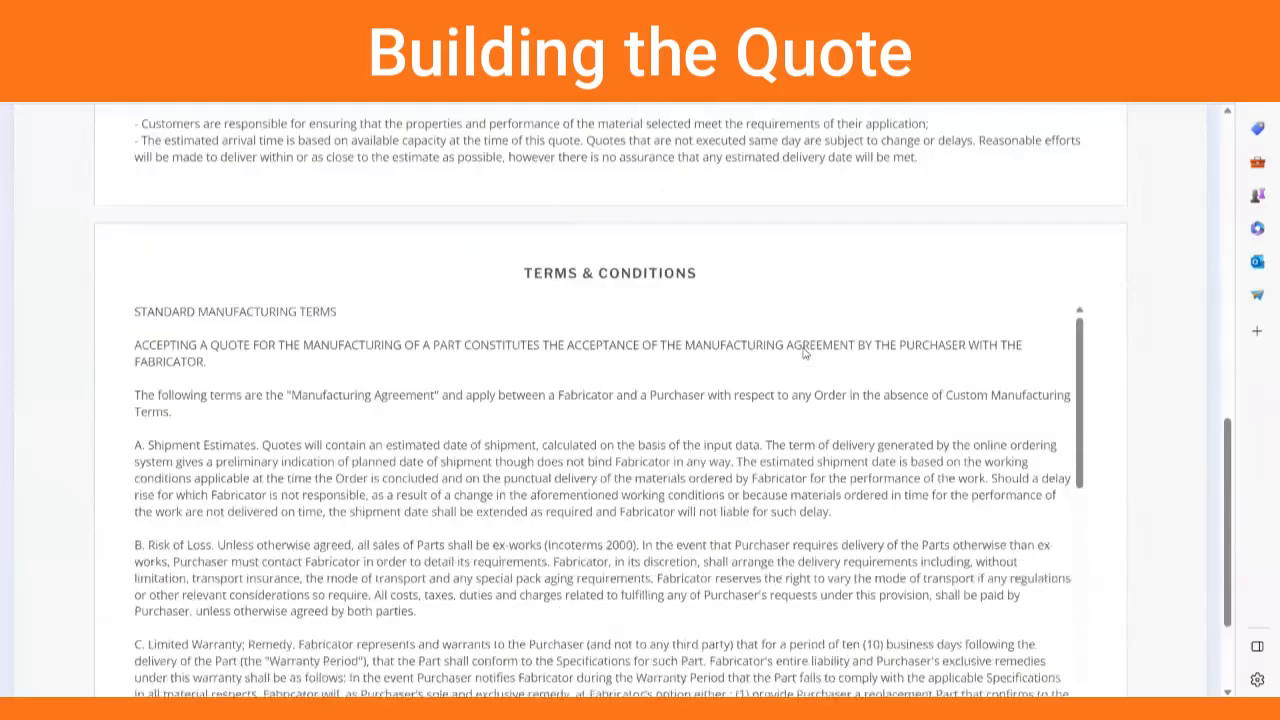
Finish checking the quote preview, then finalize quote #1118 and send it to the contact by email with the quote PDF included.
scroll(805, 353, down, 2)
scroll(805, 353, up, 5)
scroll(805, 354, up, 5)
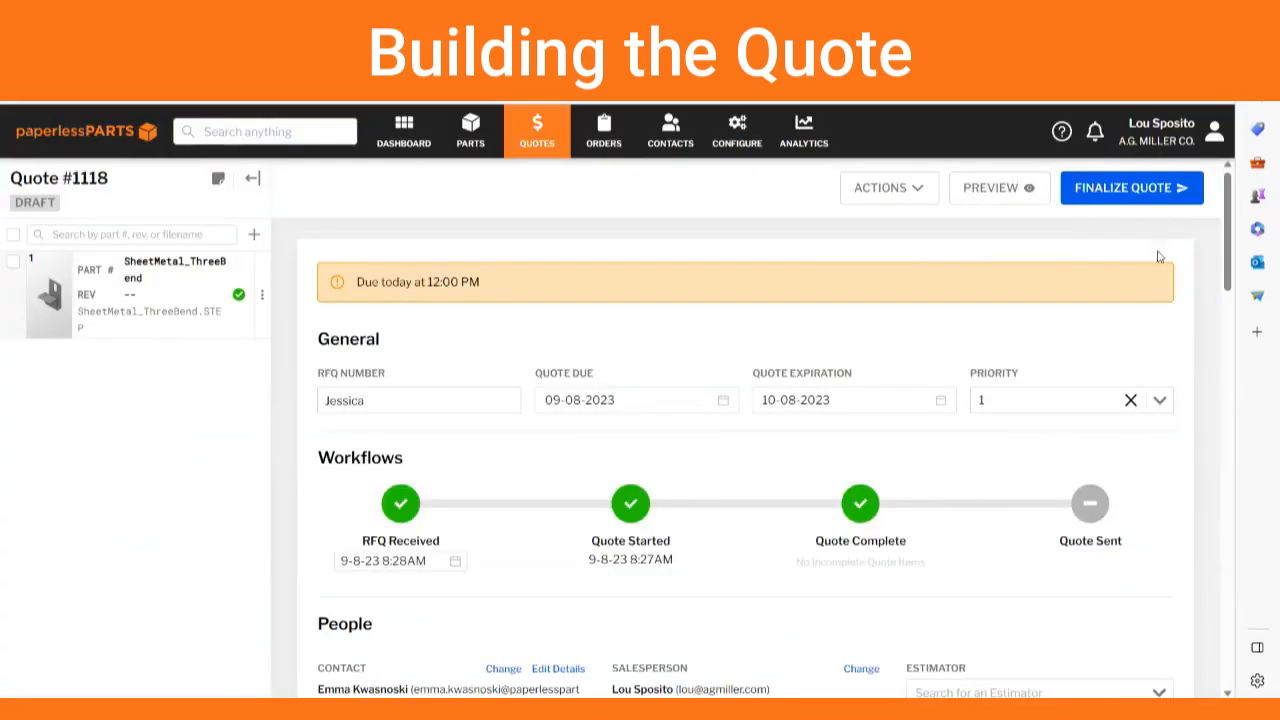
click(1127, 187)
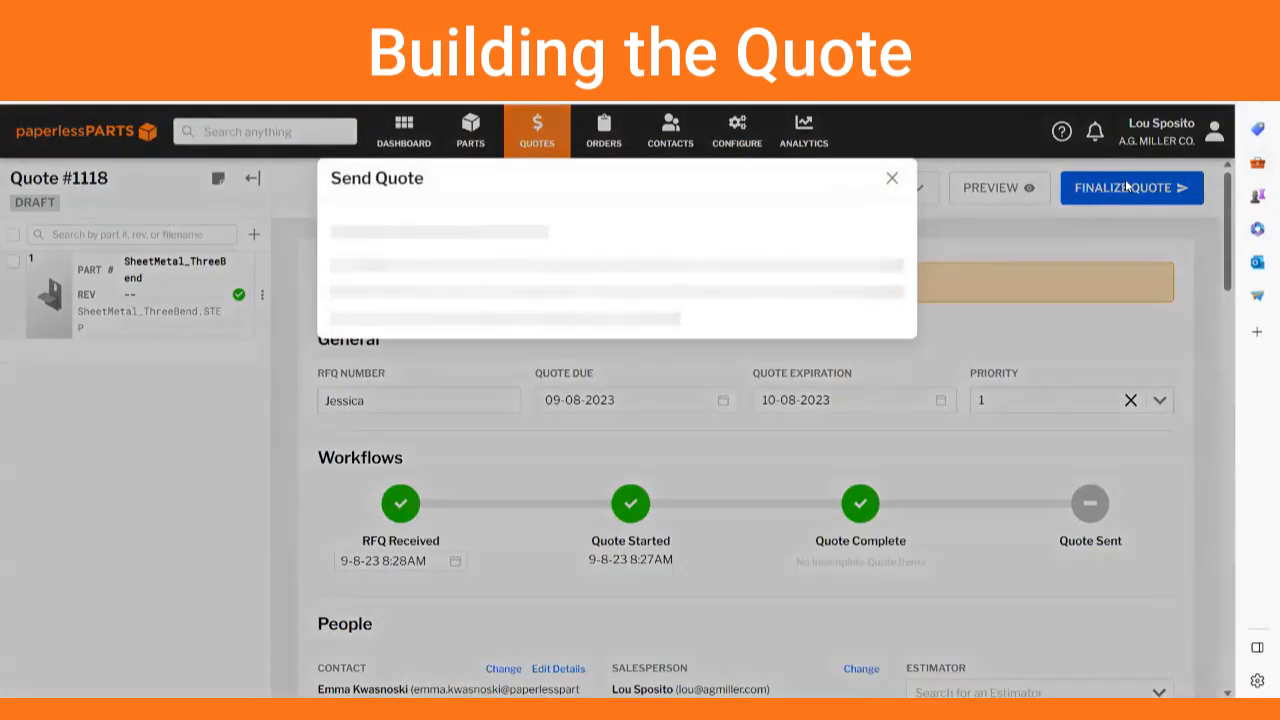
click(508, 394)
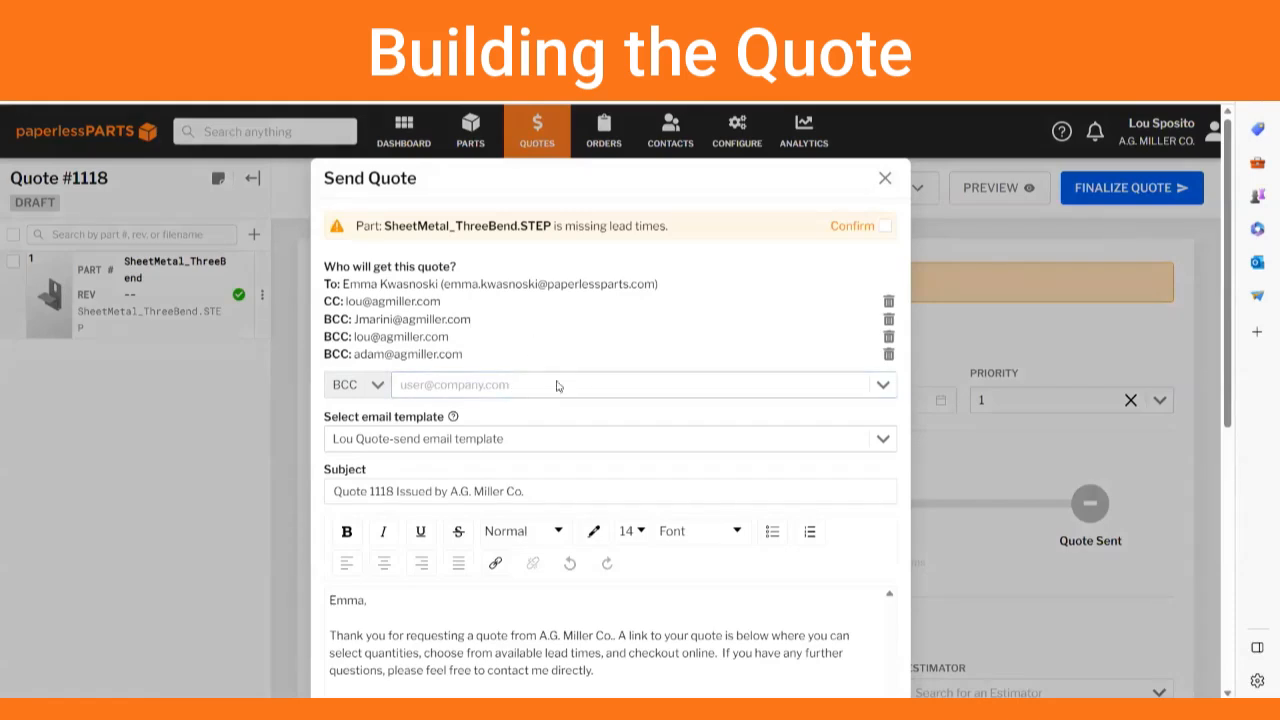
scroll(568, 495, down, 5)
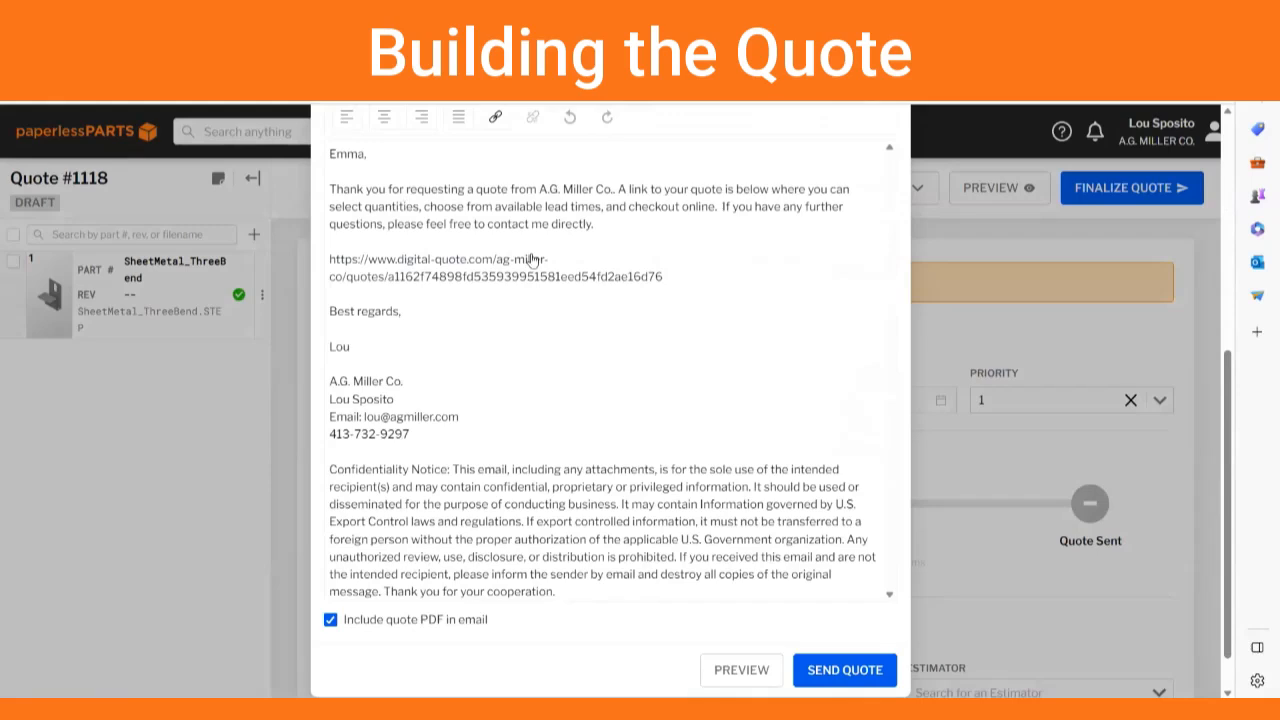
scroll(529, 388, down, 1)
click(831, 625)
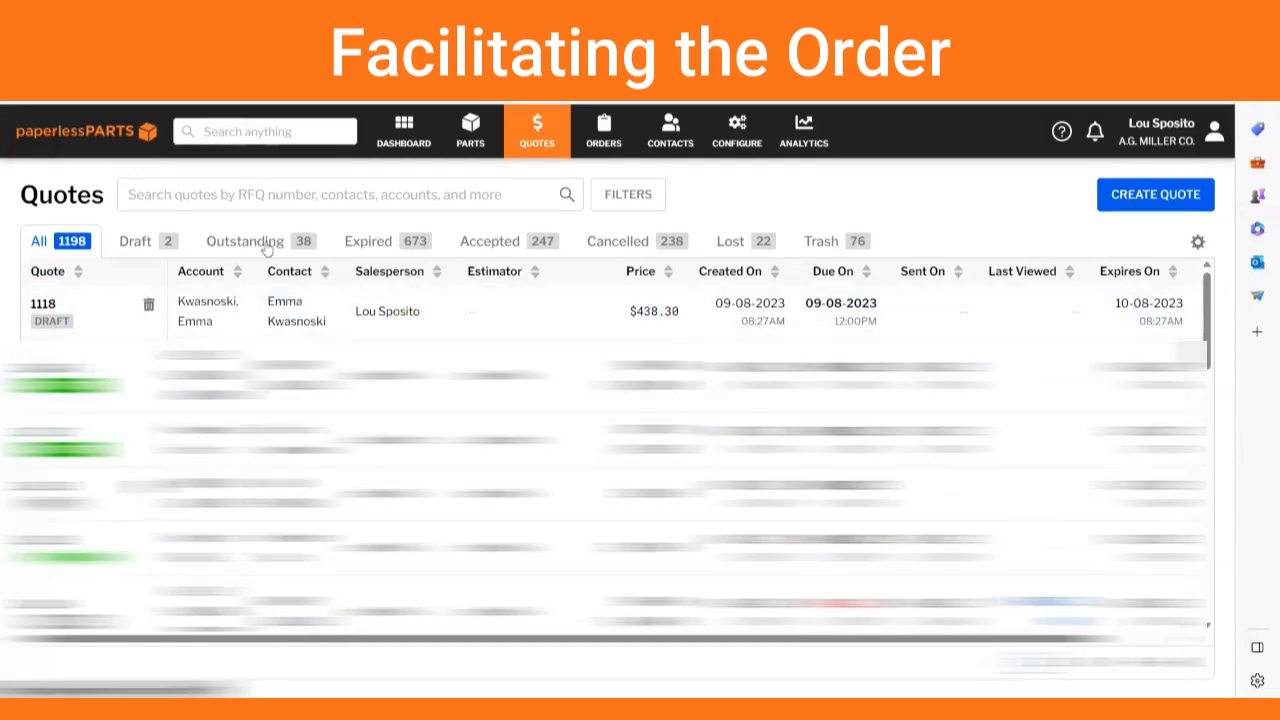
Open quote 1118 from the outstanding quotes and create a facilitated order for the quantity of 10 SheetMetal_ThreeBend parts.
click(262, 243)
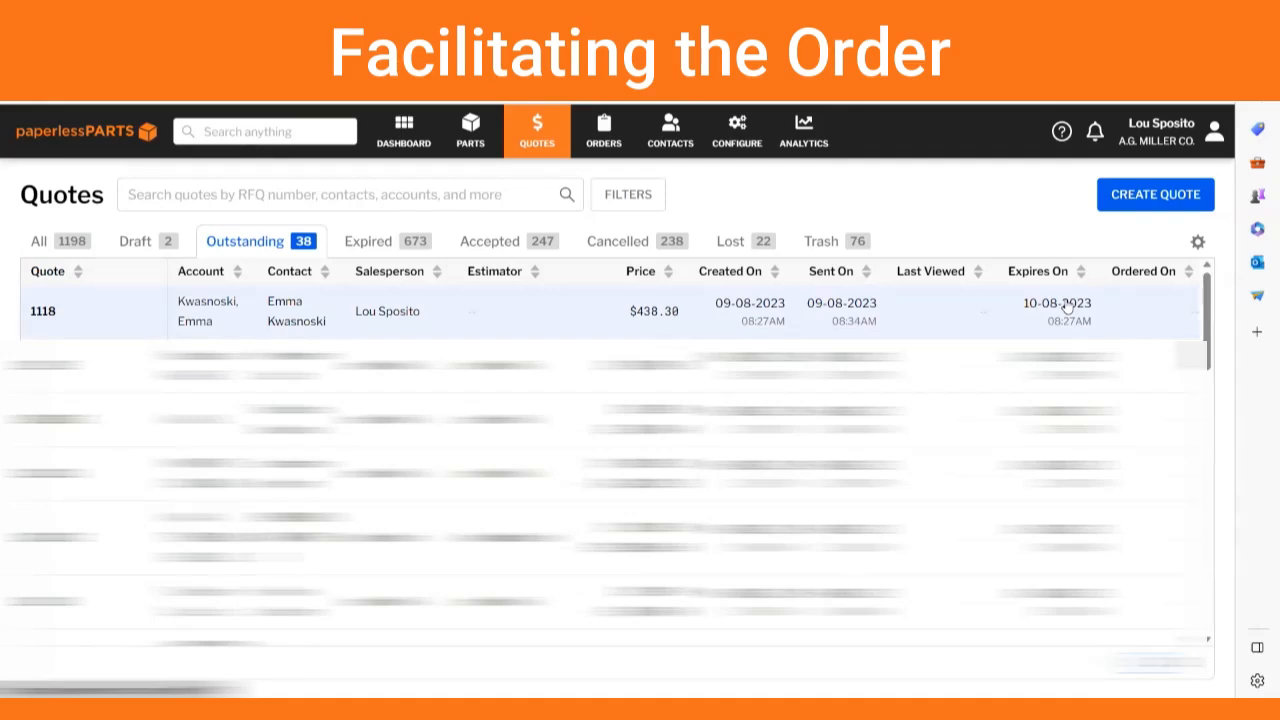
click(68, 313)
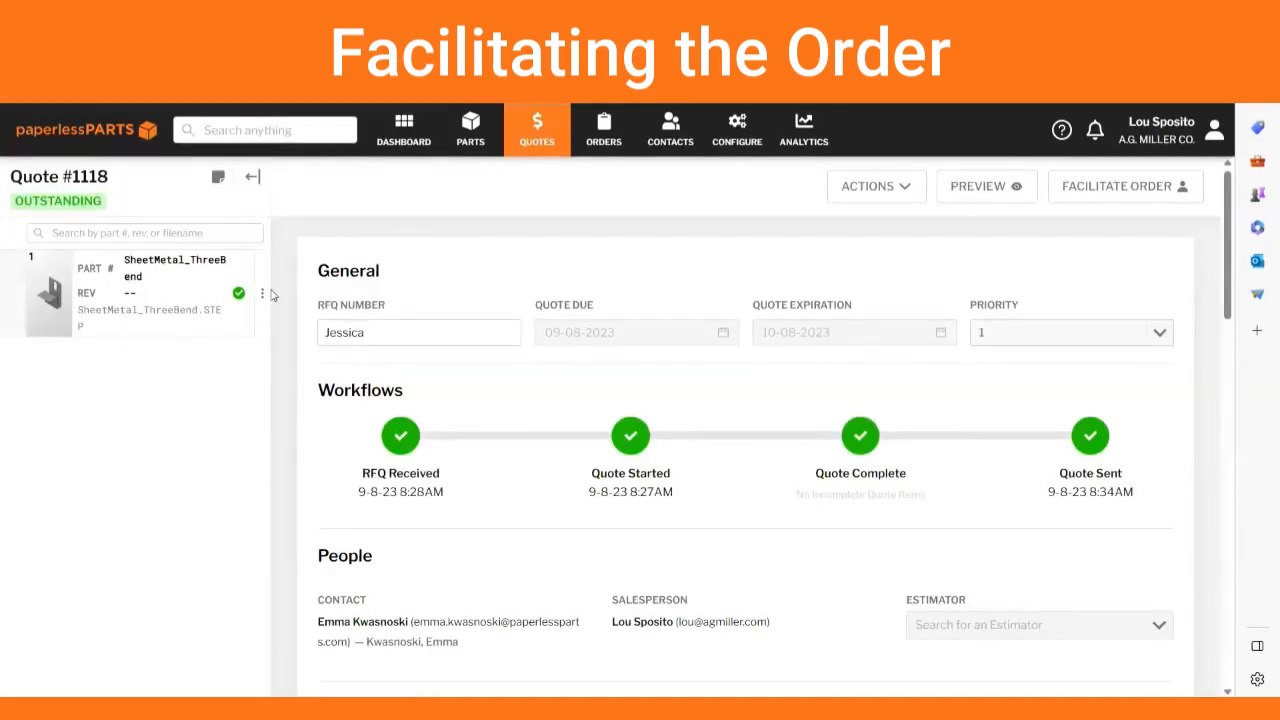
click(1087, 195)
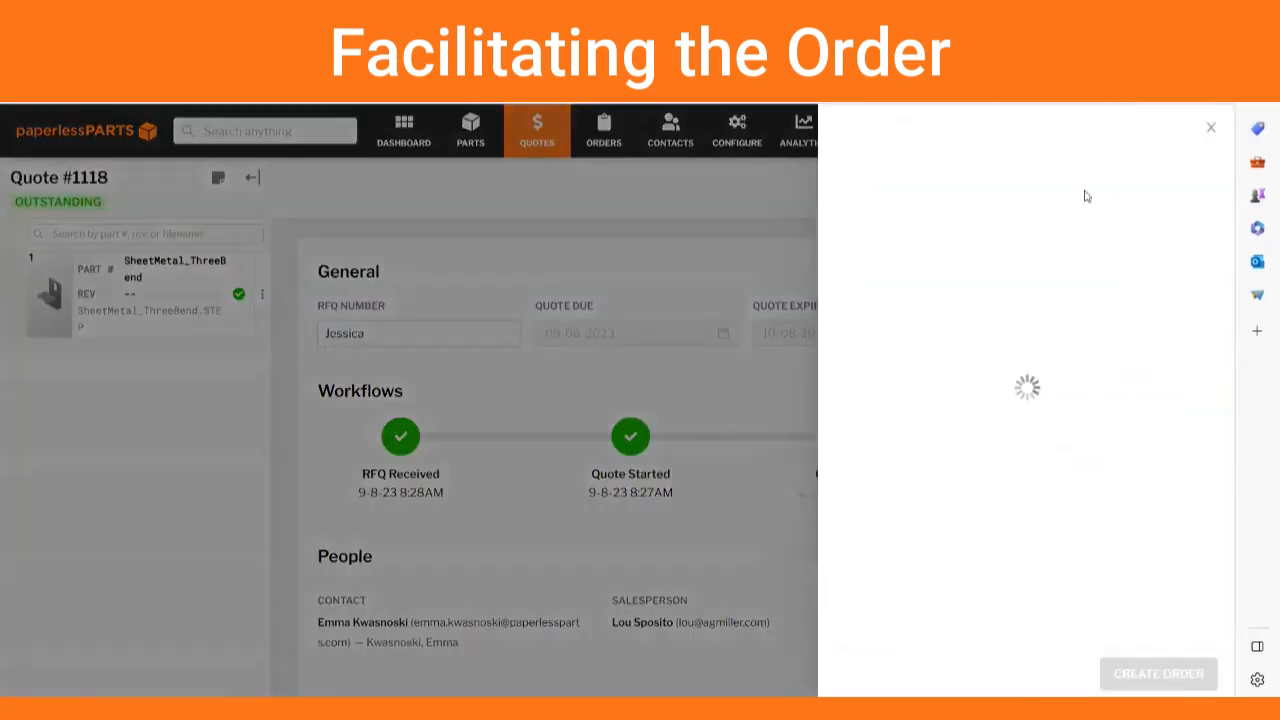
click(857, 286)
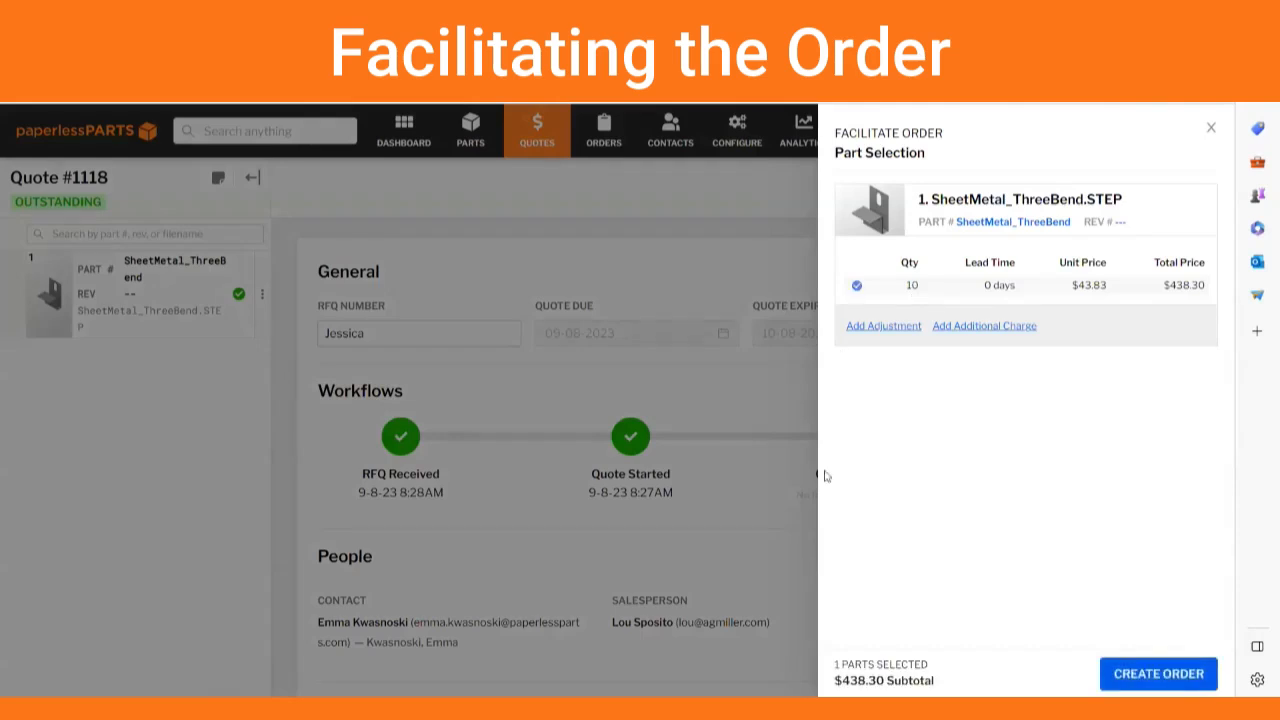
click(1150, 680)
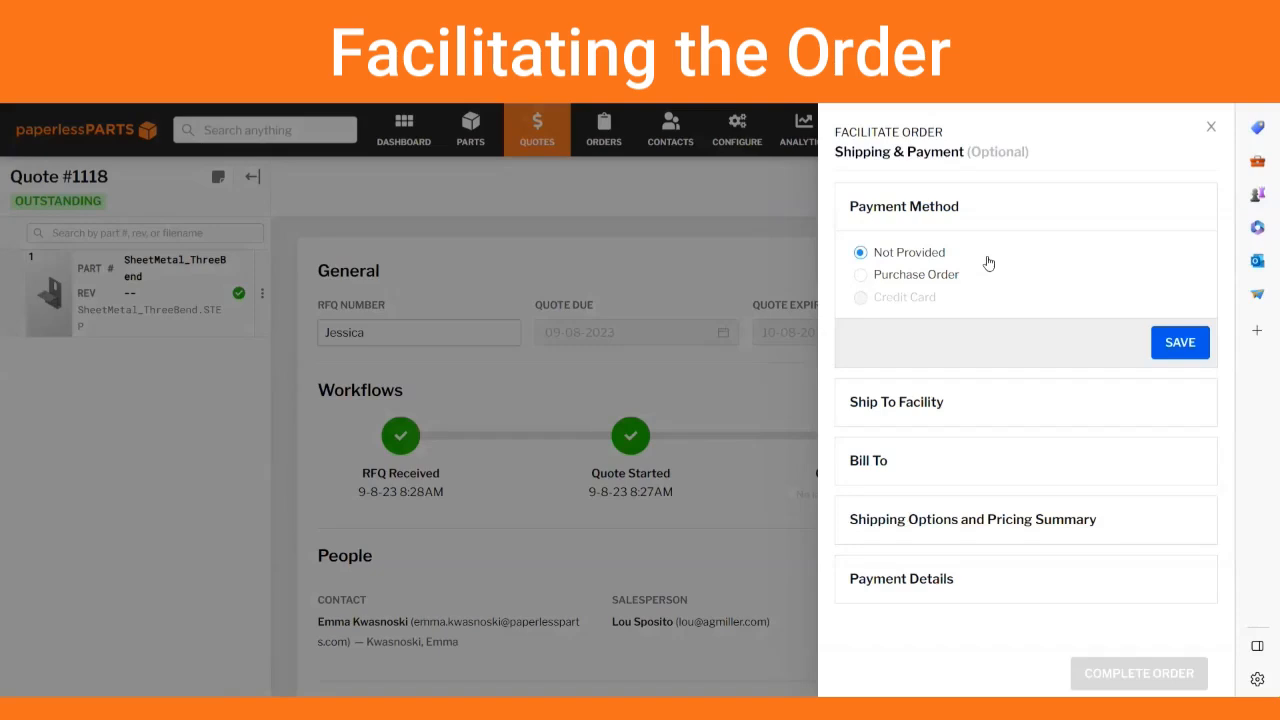
Complete the order with payment left as Not Provided and ship-to facility, bill-to and shipping option set to None.
click(1182, 347)
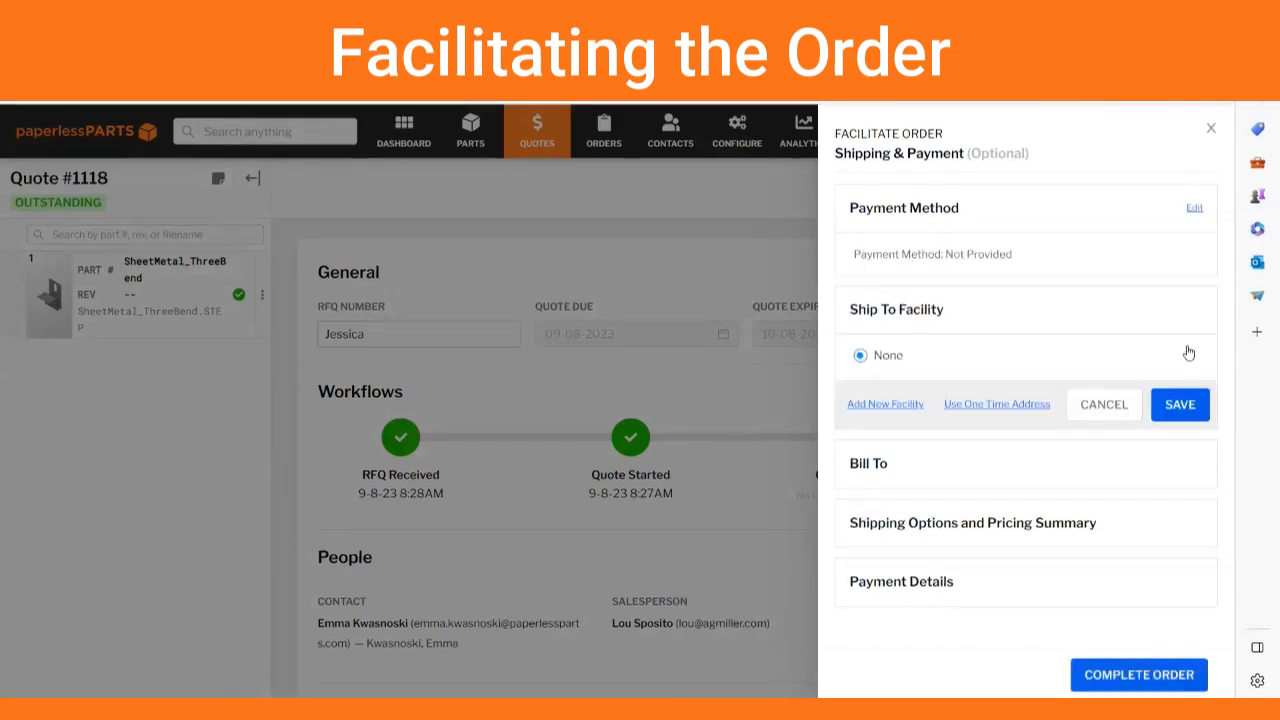
click(1188, 416)
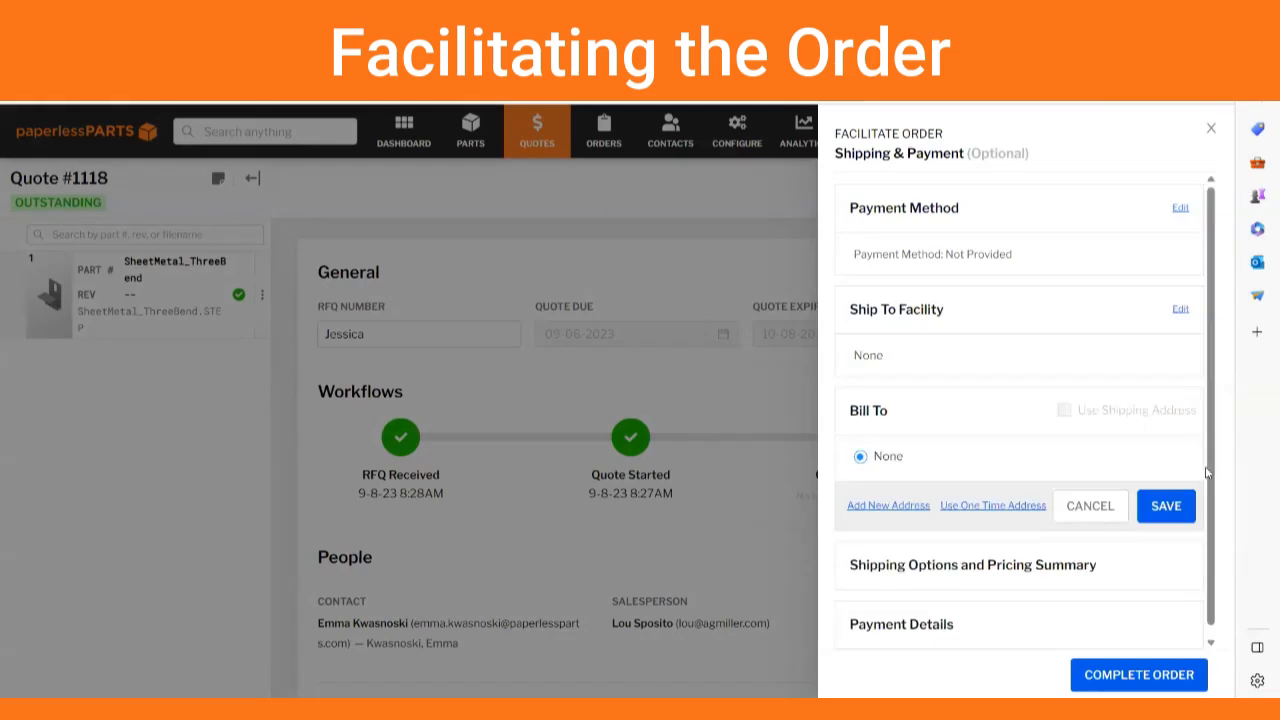
click(1170, 508)
scroll(1172, 518, down, 4)
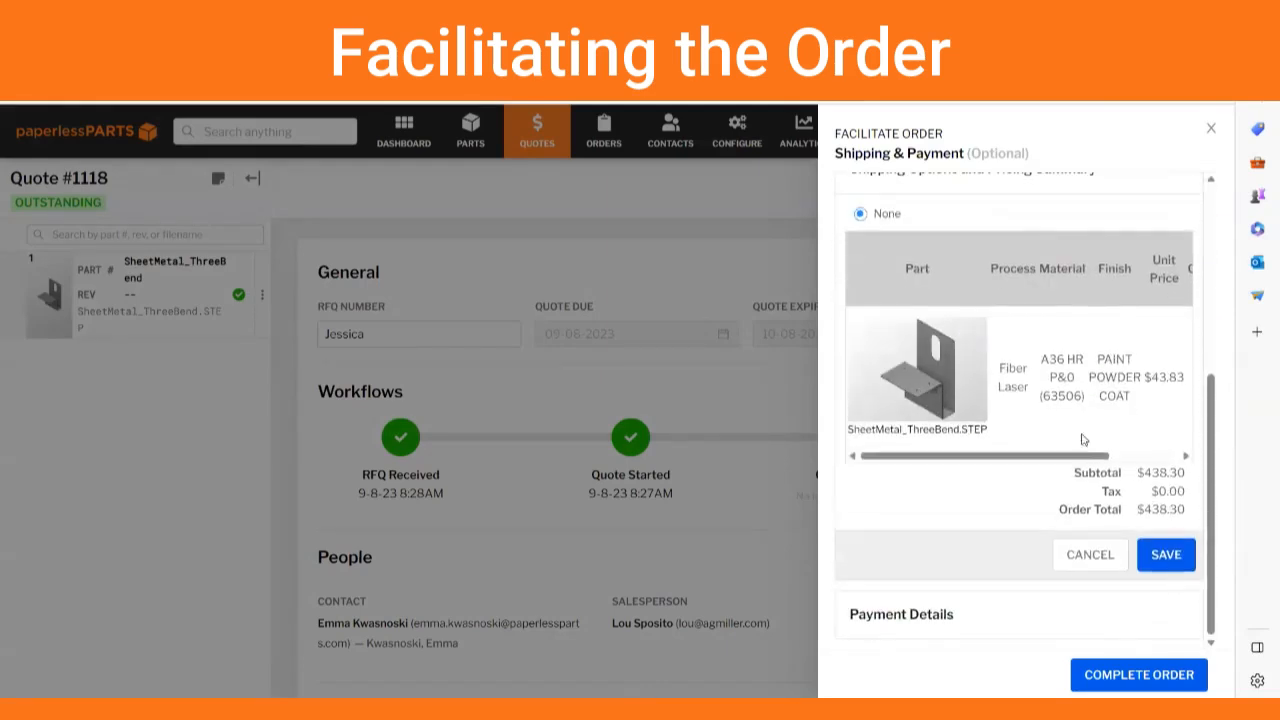
click(1177, 566)
click(1179, 617)
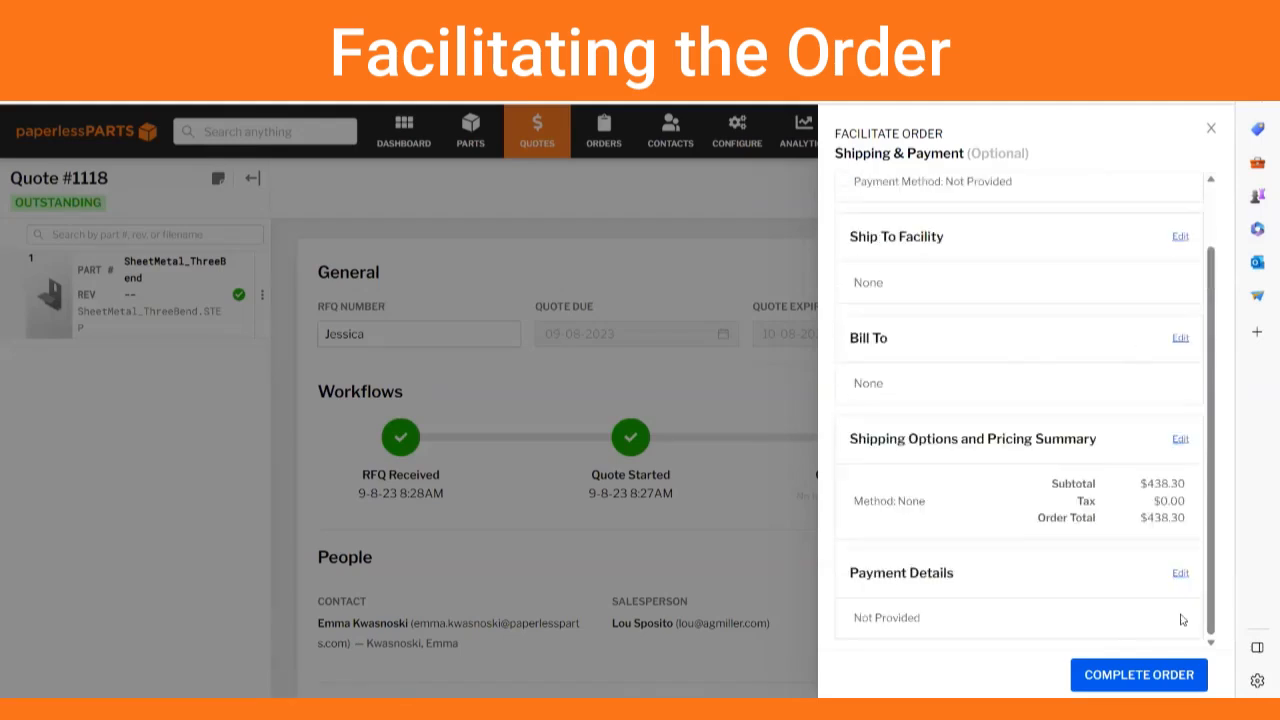
click(1155, 676)
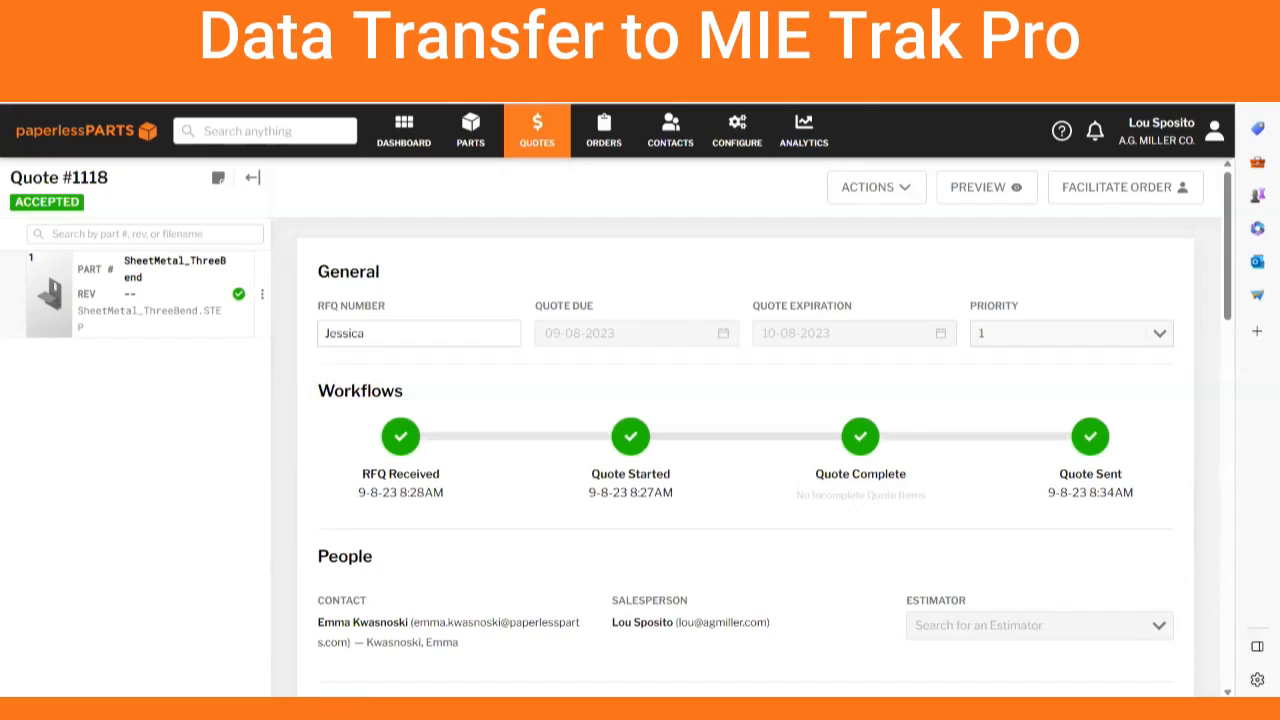
Switch to MIE Trak Pro, look up parts beginning with sheetmetal_three from the sales orders search, and select SHEETMETAL_THREEBEND.
click(956, 706)
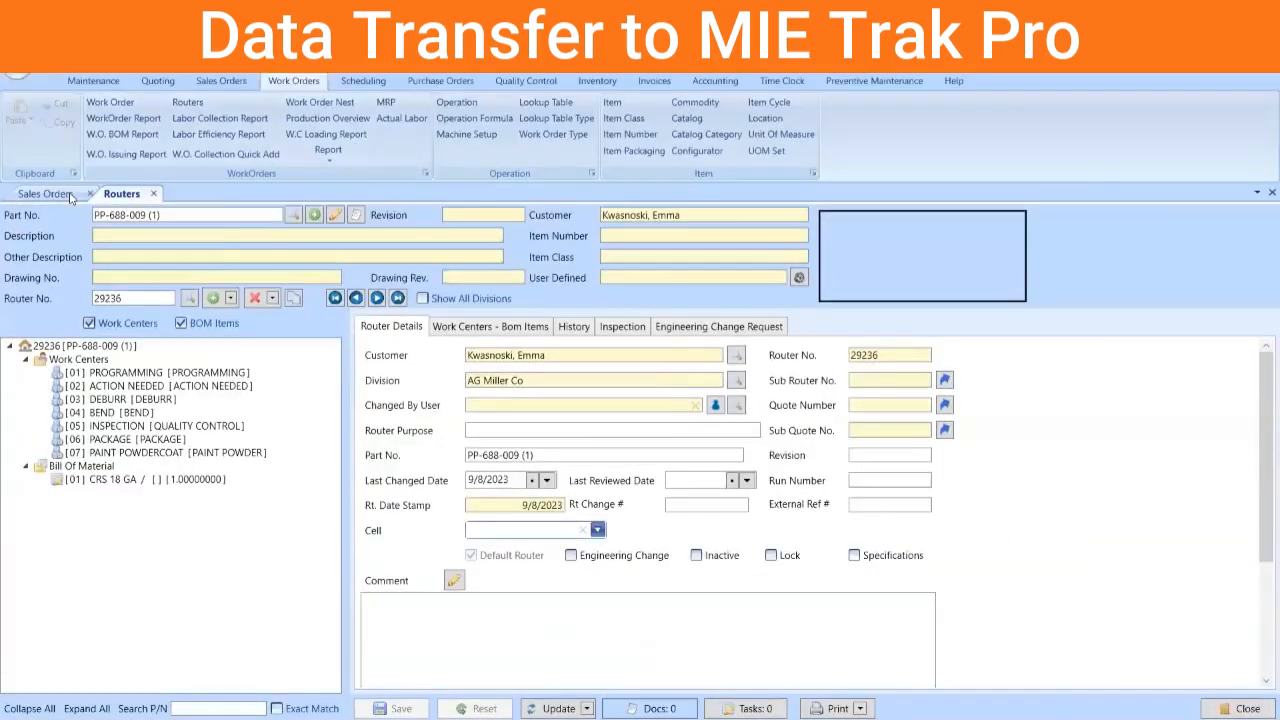
click(46, 194)
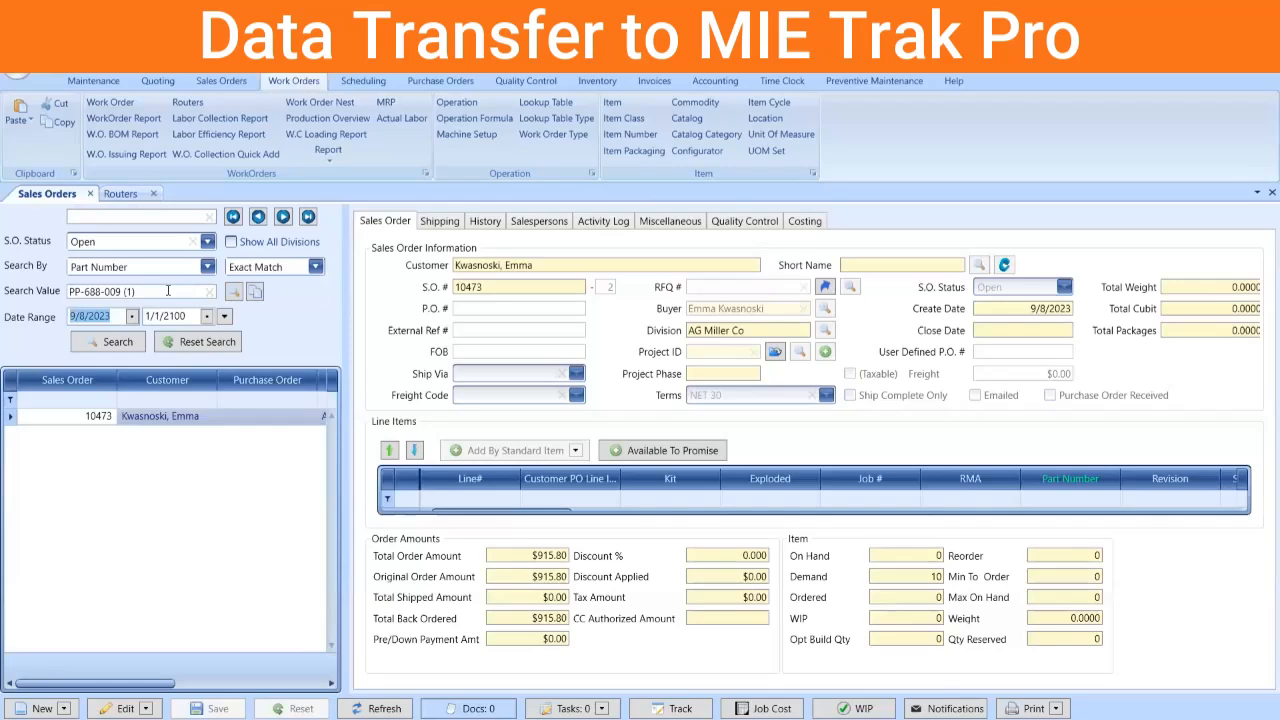
click(184, 346)
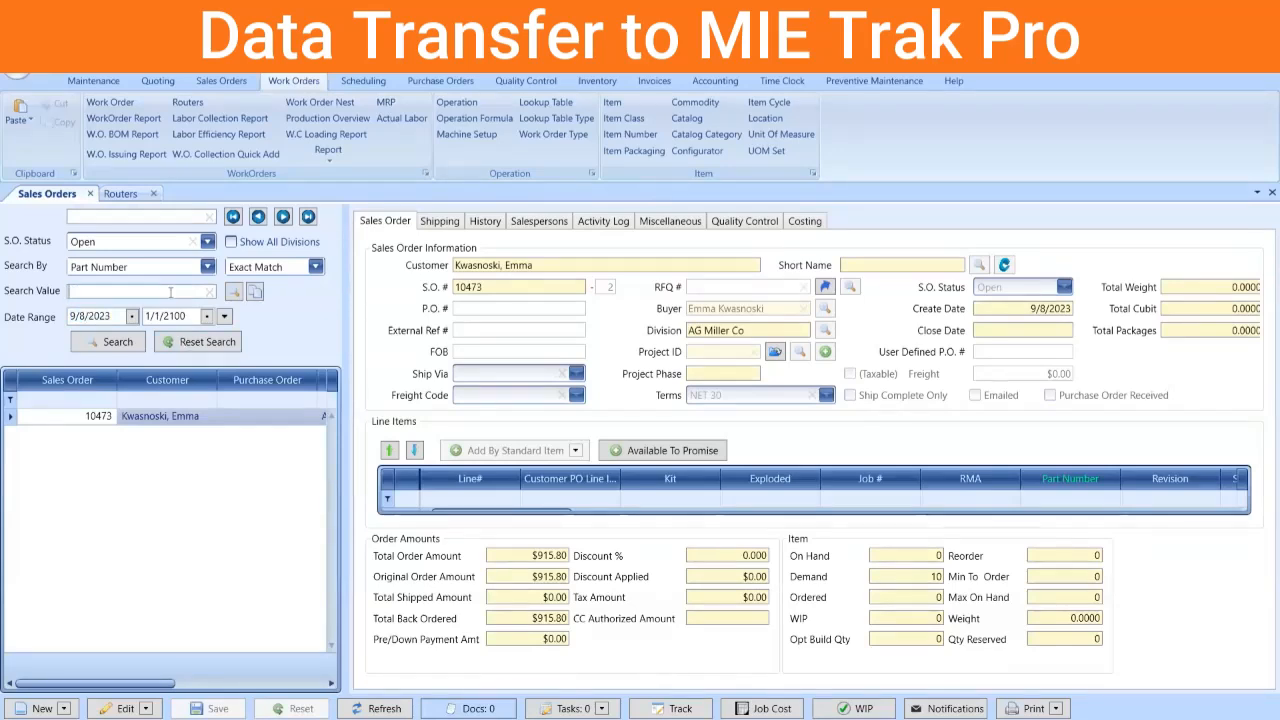
text(sheetmetal_three)
click(232, 291)
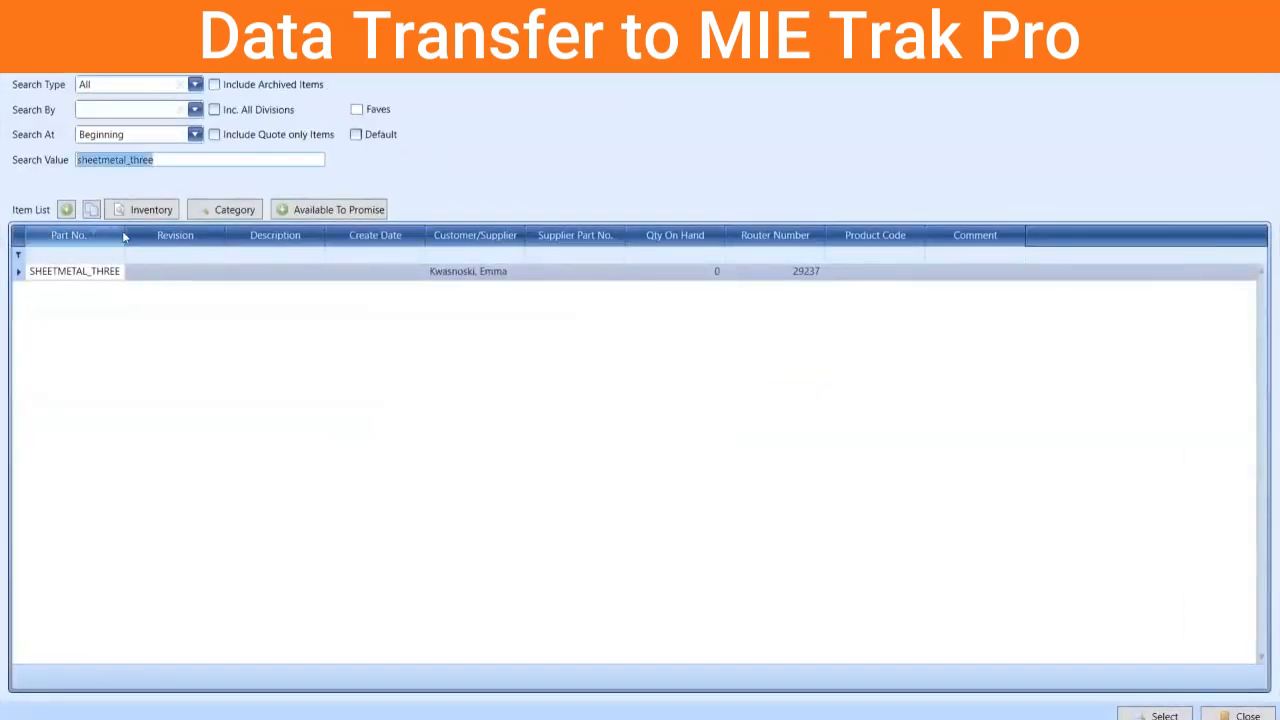
drag(125, 230, 206, 232)
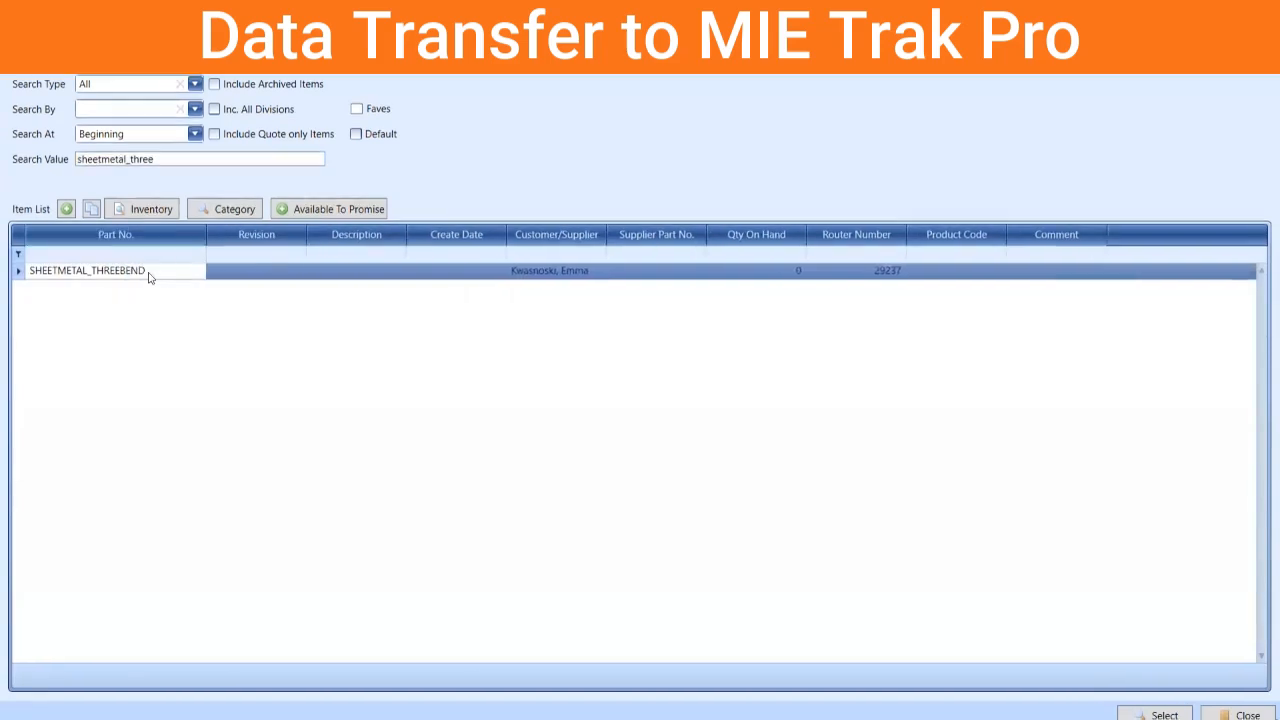
double_click(148, 272)
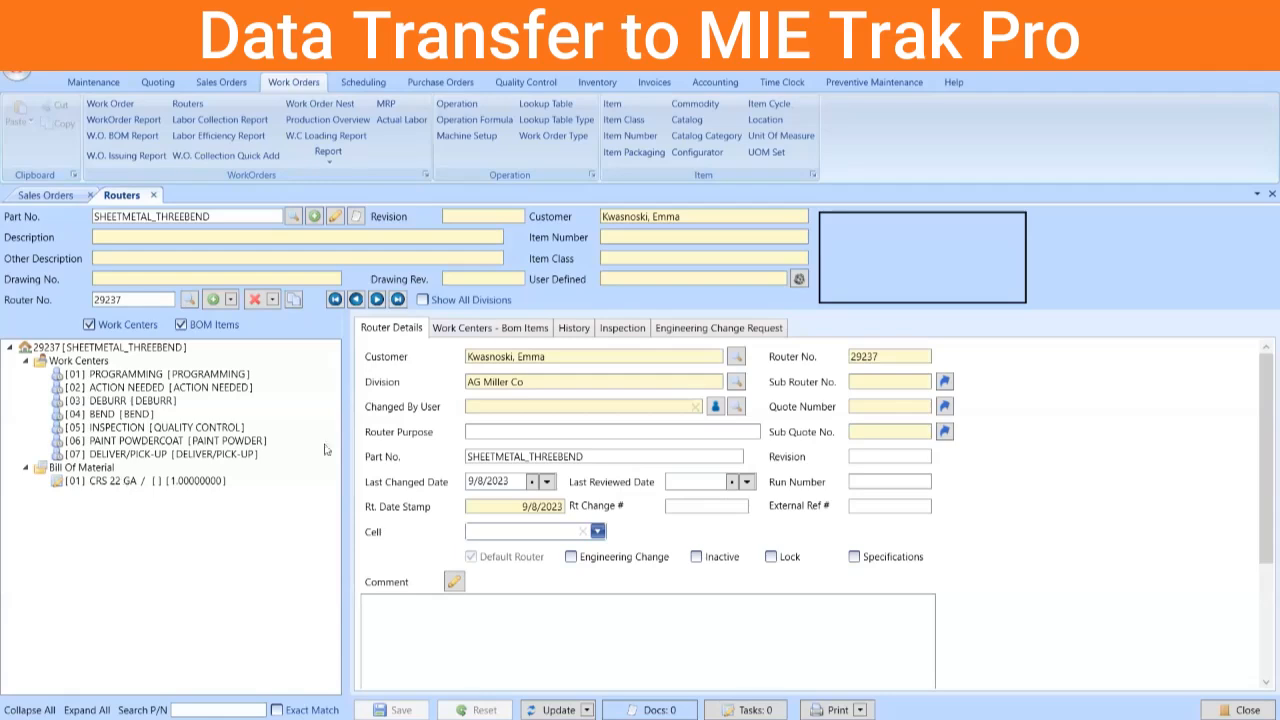
Examine the work centers, BOM items and history of the SHEETMETAL_THREEBEND router.
click(509, 335)
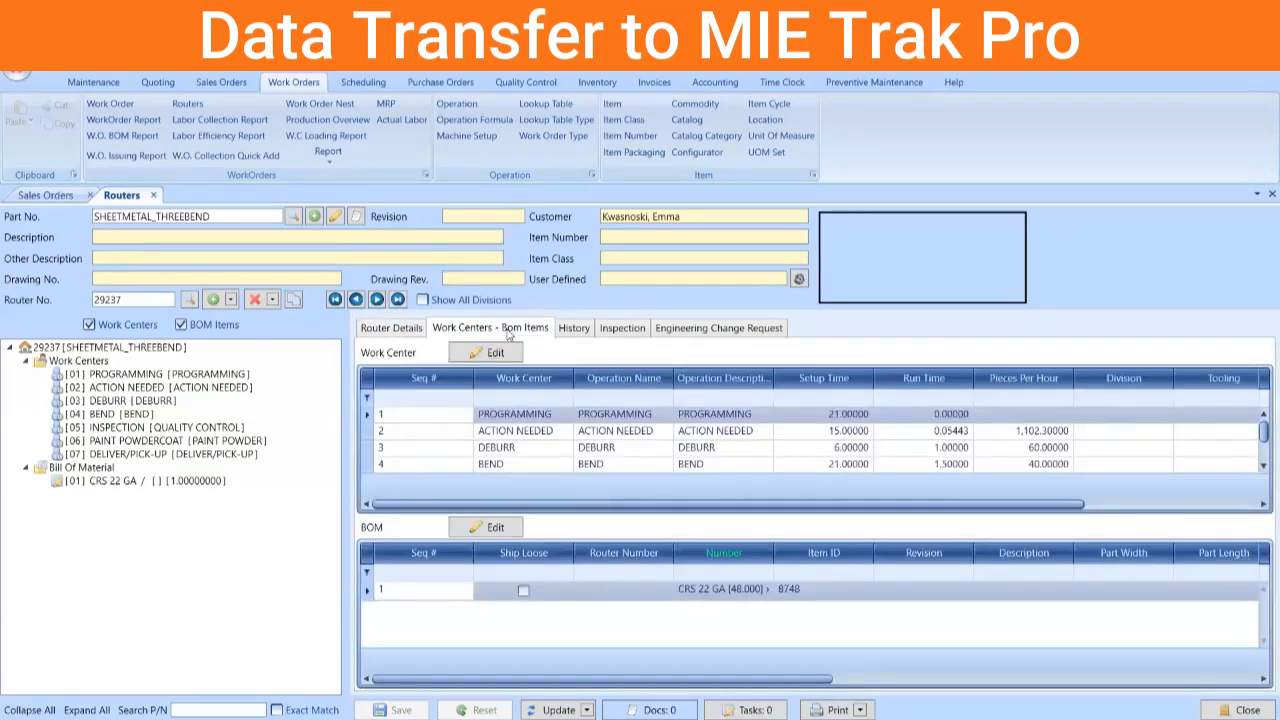
click(572, 328)
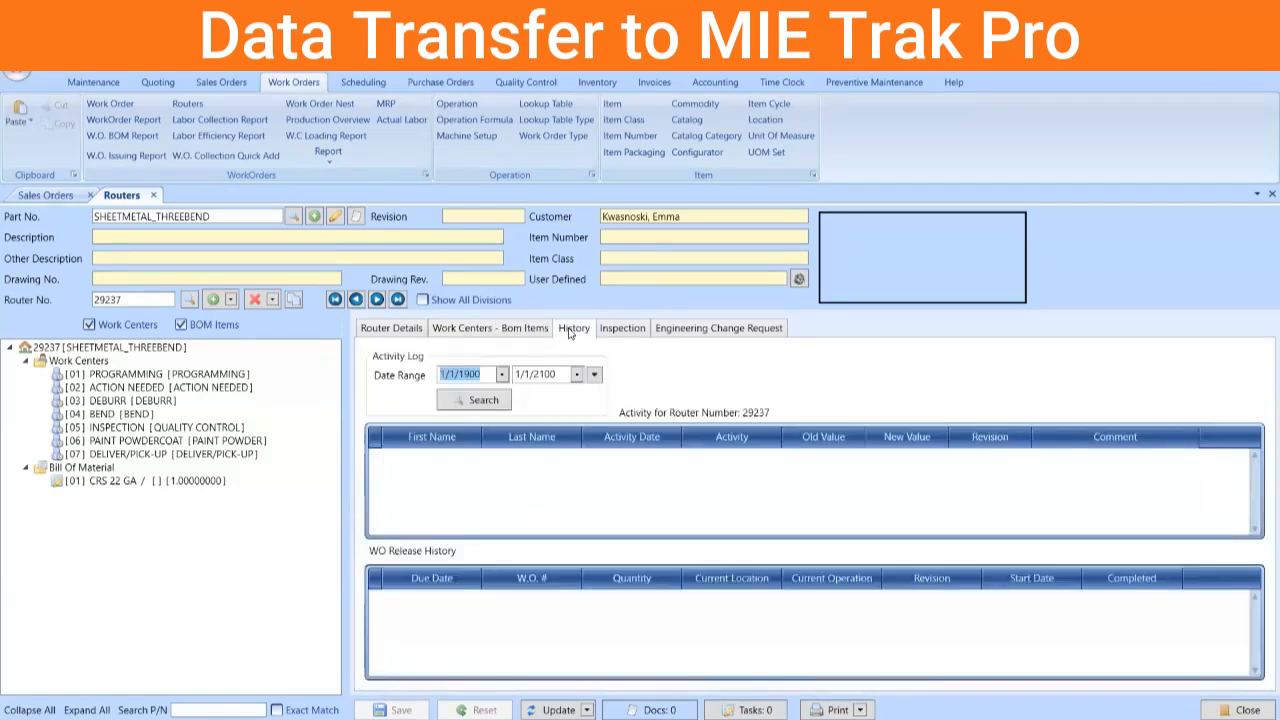